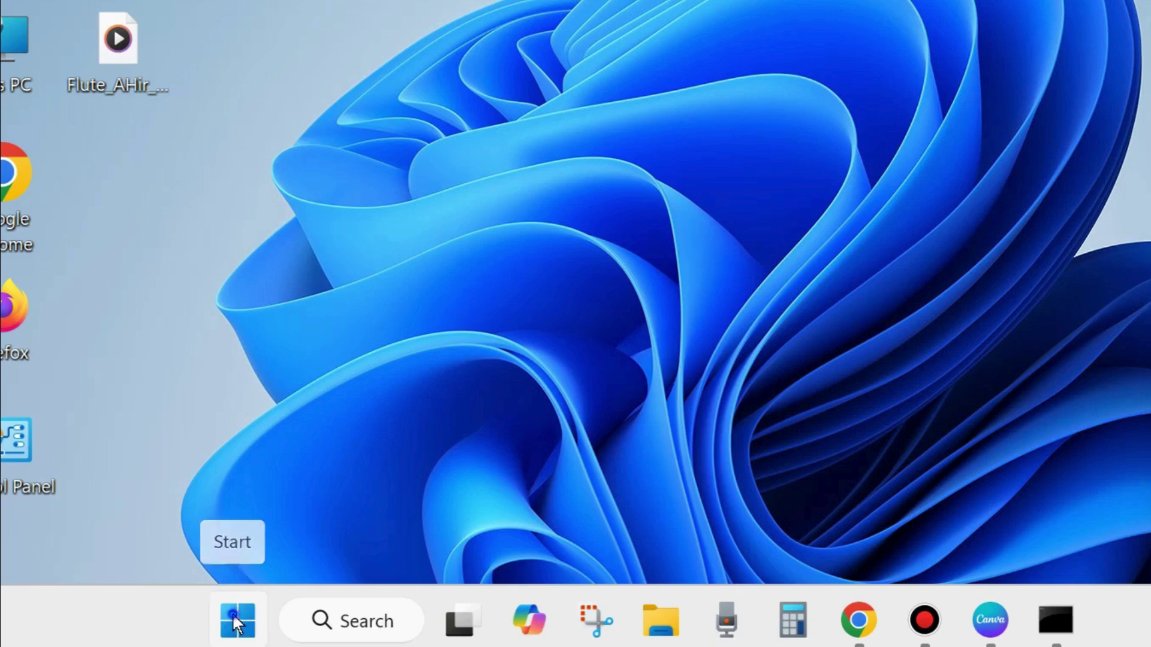
Open the Windows Update page in Settings.
right_click(233, 615)
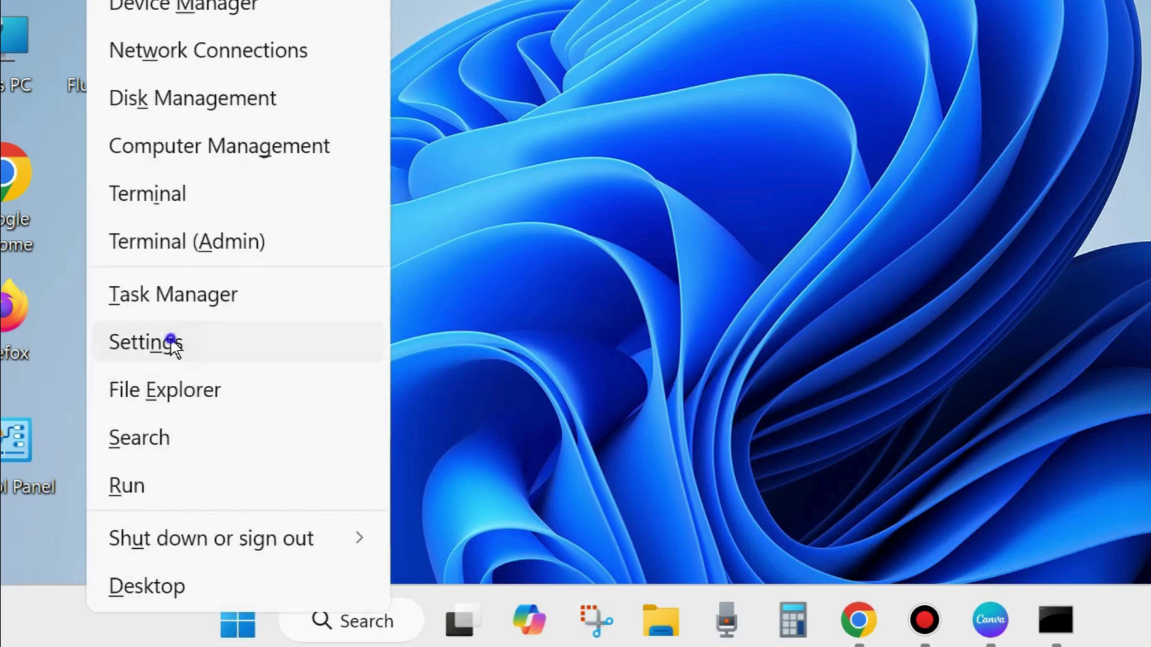
click(173, 345)
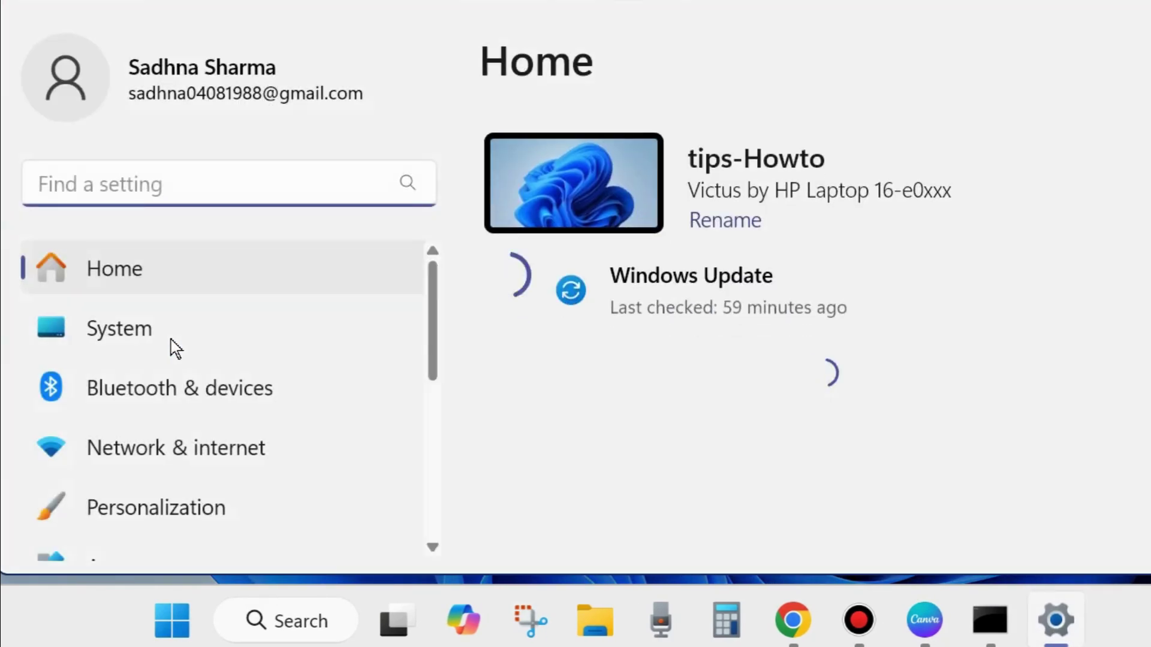
scroll(180, 390, down, 5)
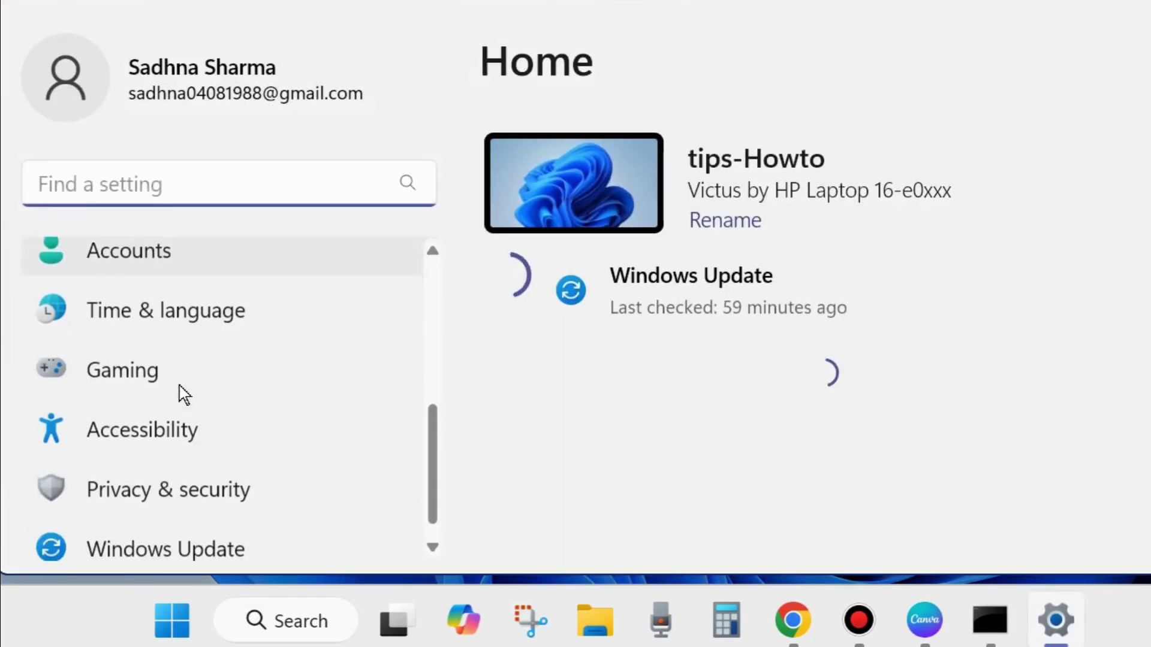
scroll(182, 395, down, 1)
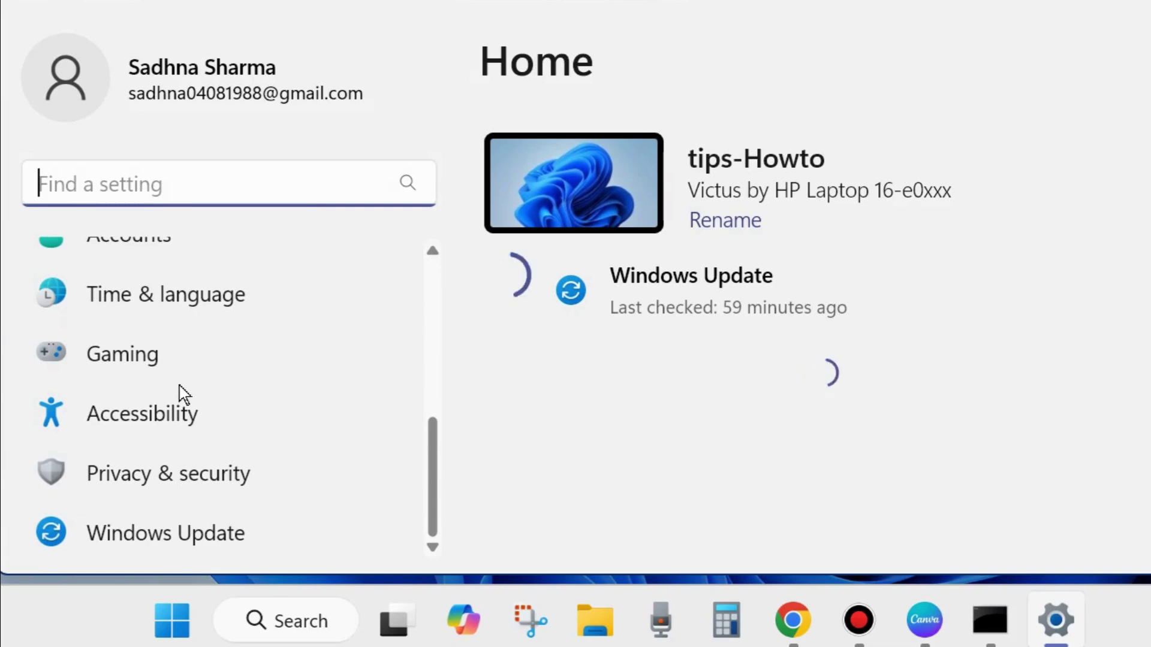
click(186, 537)
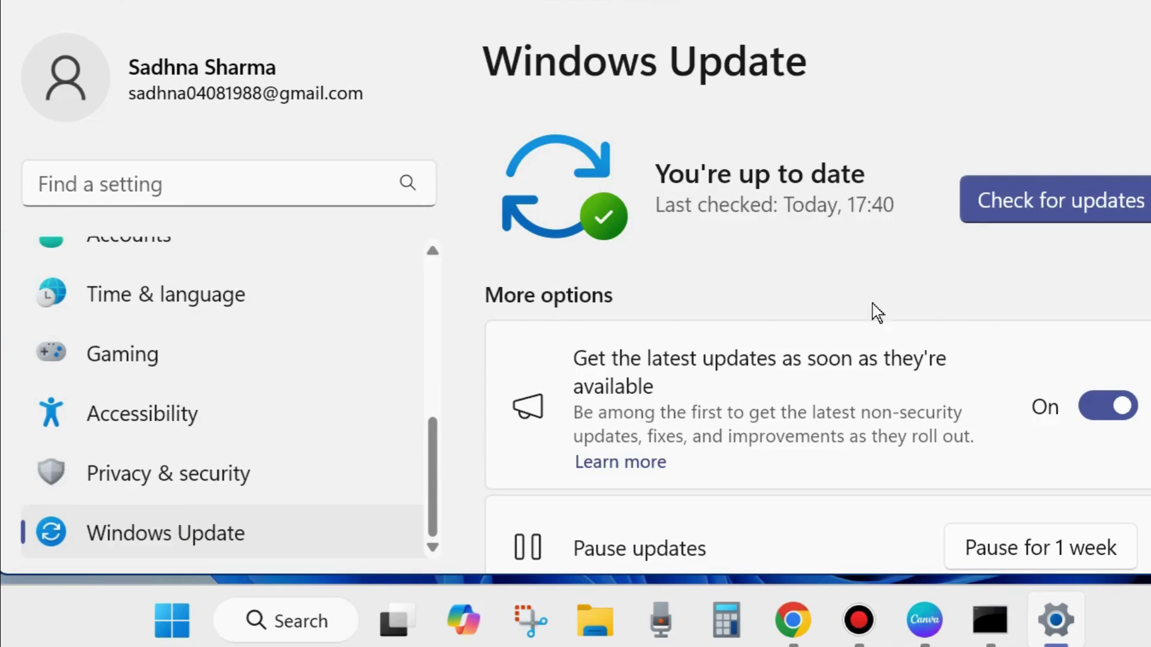
Open the optional updates page from the advanced options of Windows Update.
scroll(876, 312, down, 5)
scroll(842, 367, down, 1)
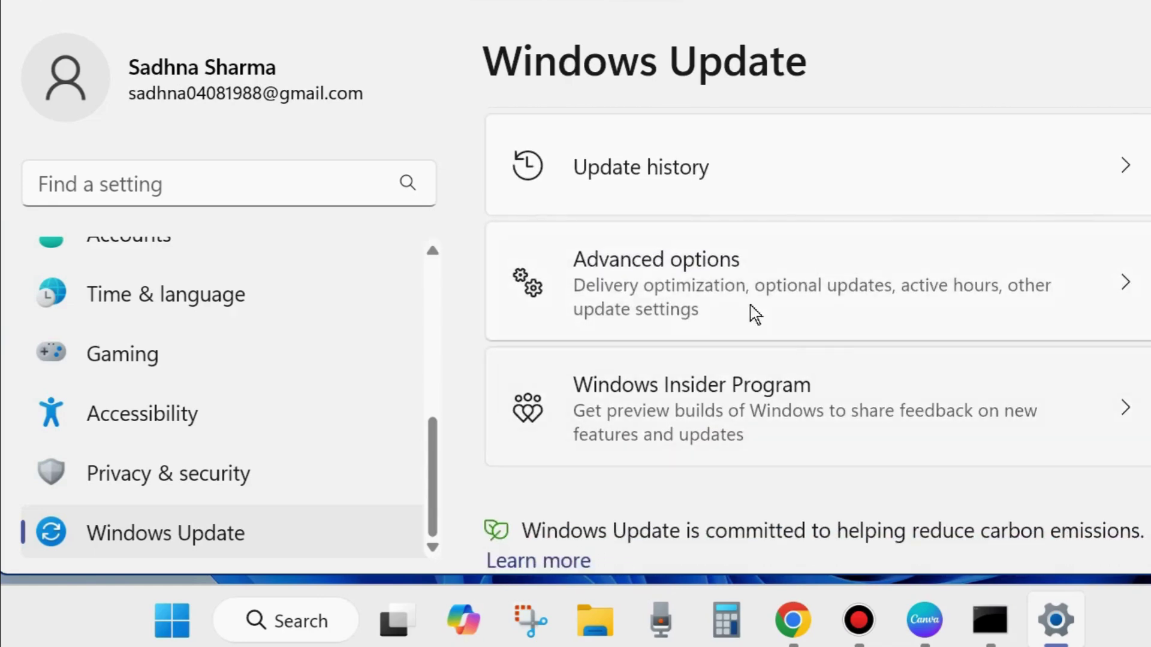
click(680, 275)
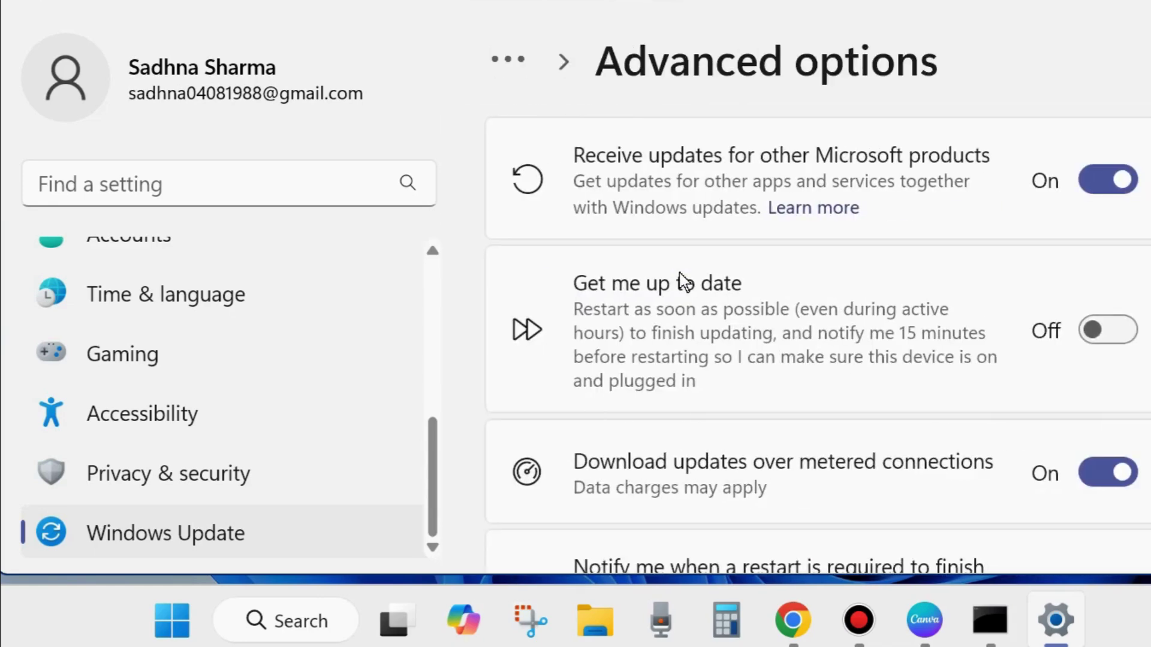
scroll(809, 331, down, 2)
scroll(807, 333, down, 6)
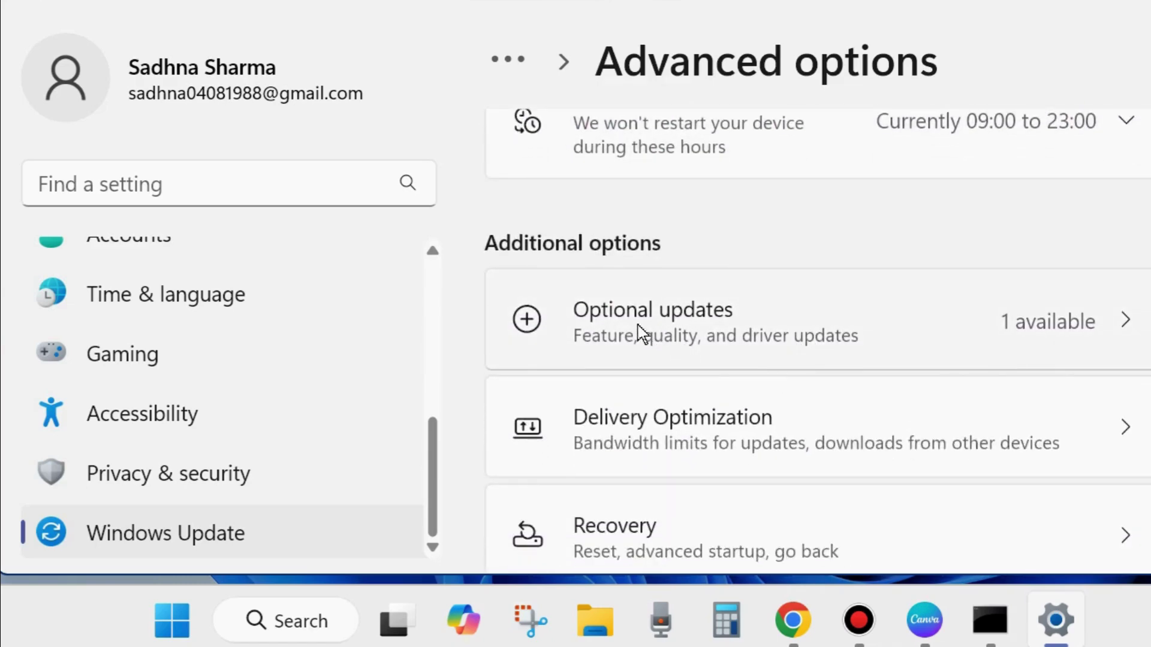
click(641, 334)
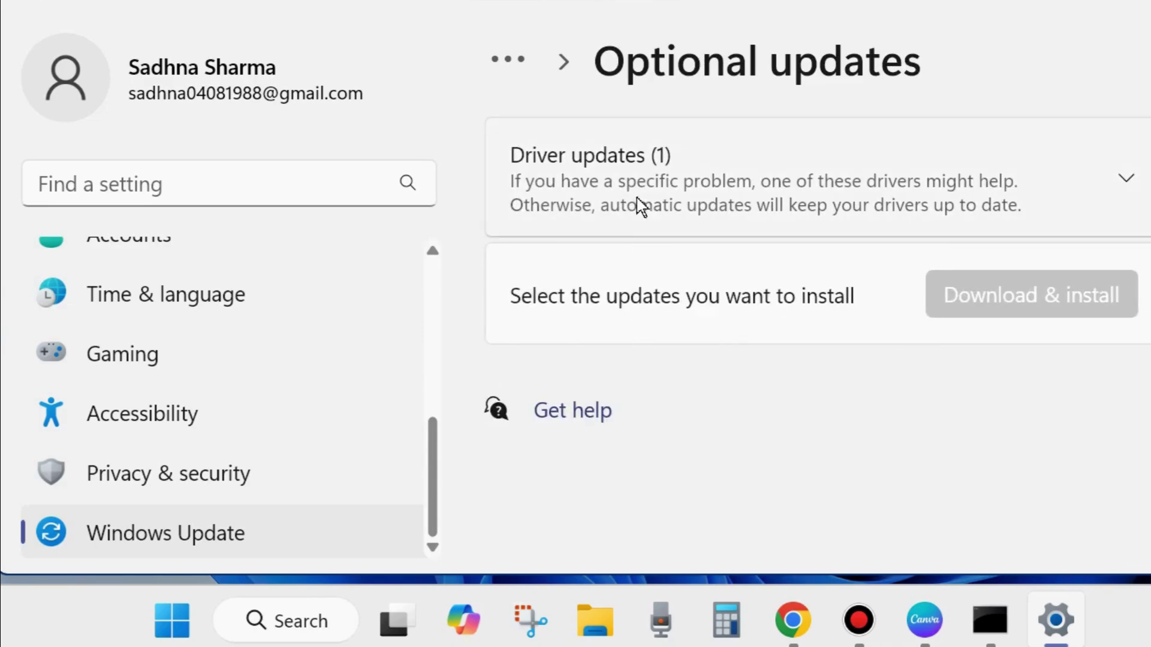
Expand the driver updates, select the HP Inc. - Firmware - 15.22.0.0 update for installation, and close Settings.
click(1127, 179)
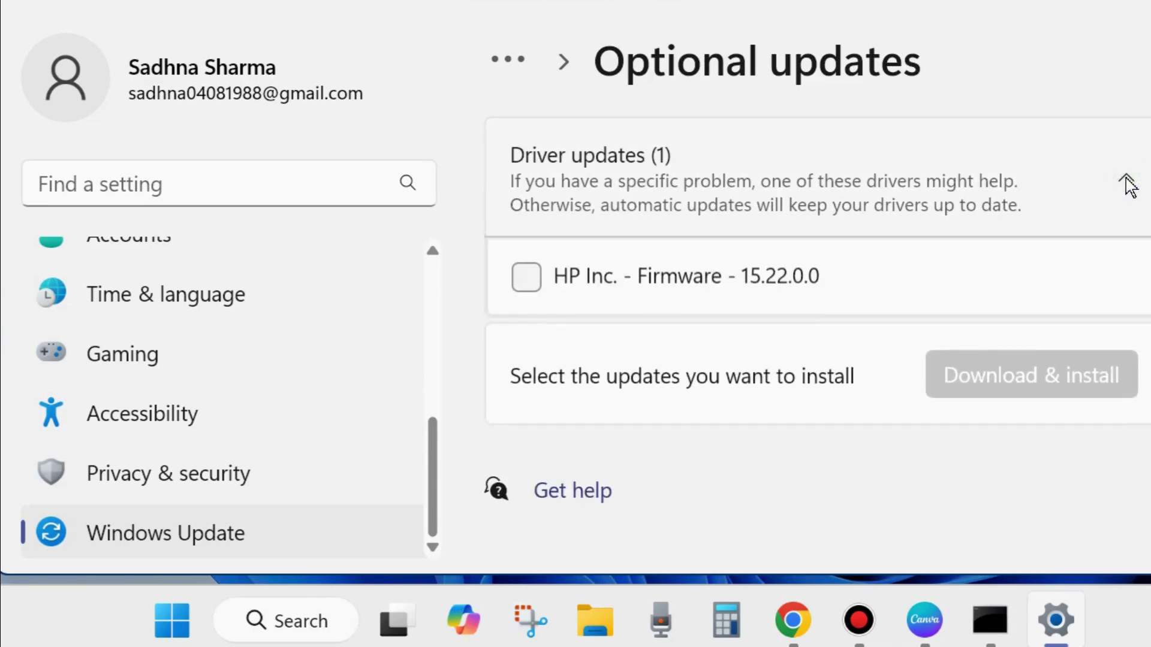
click(528, 276)
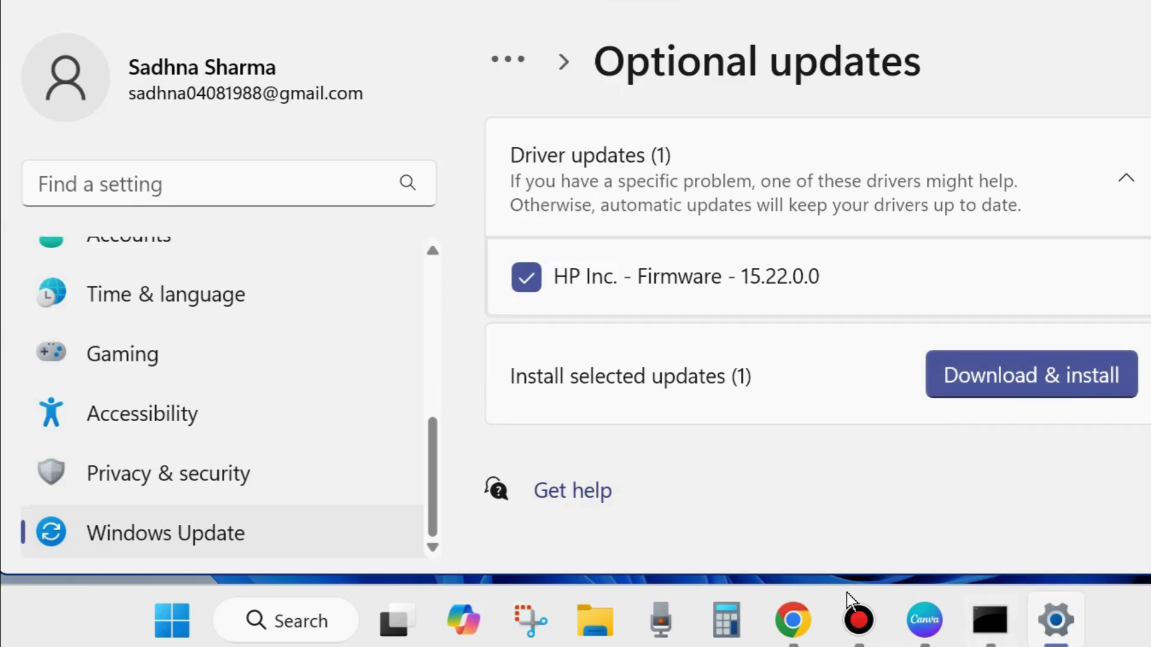
key(alt+F4)
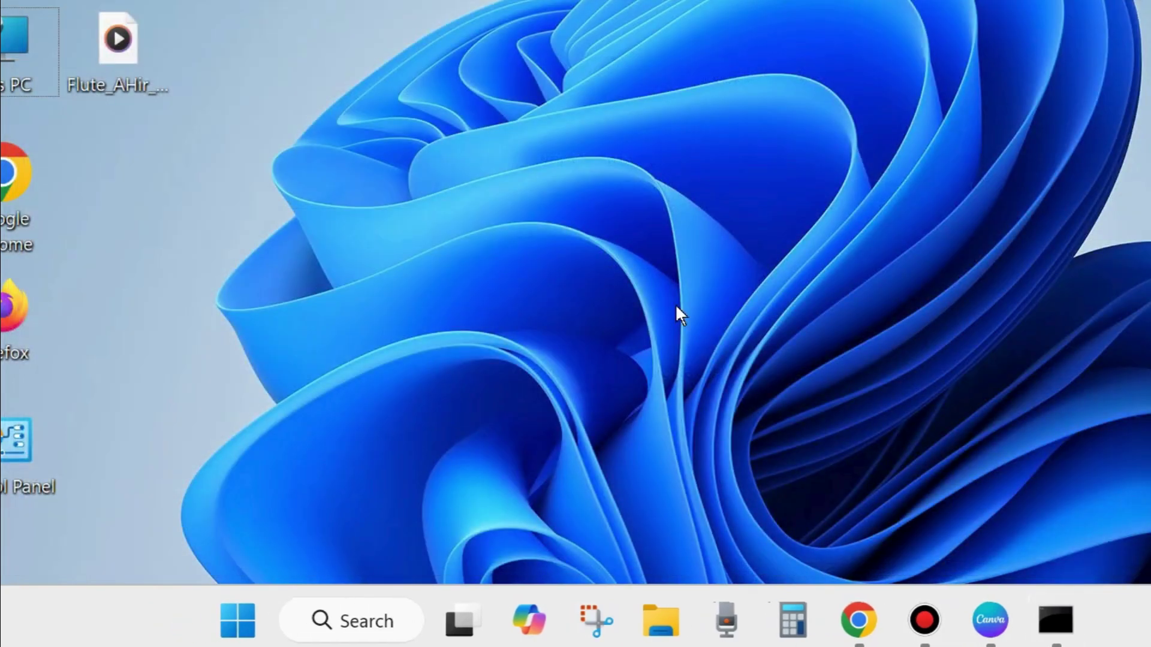
Open Device Manager and expand the Display adapters category.
right_click(240, 621)
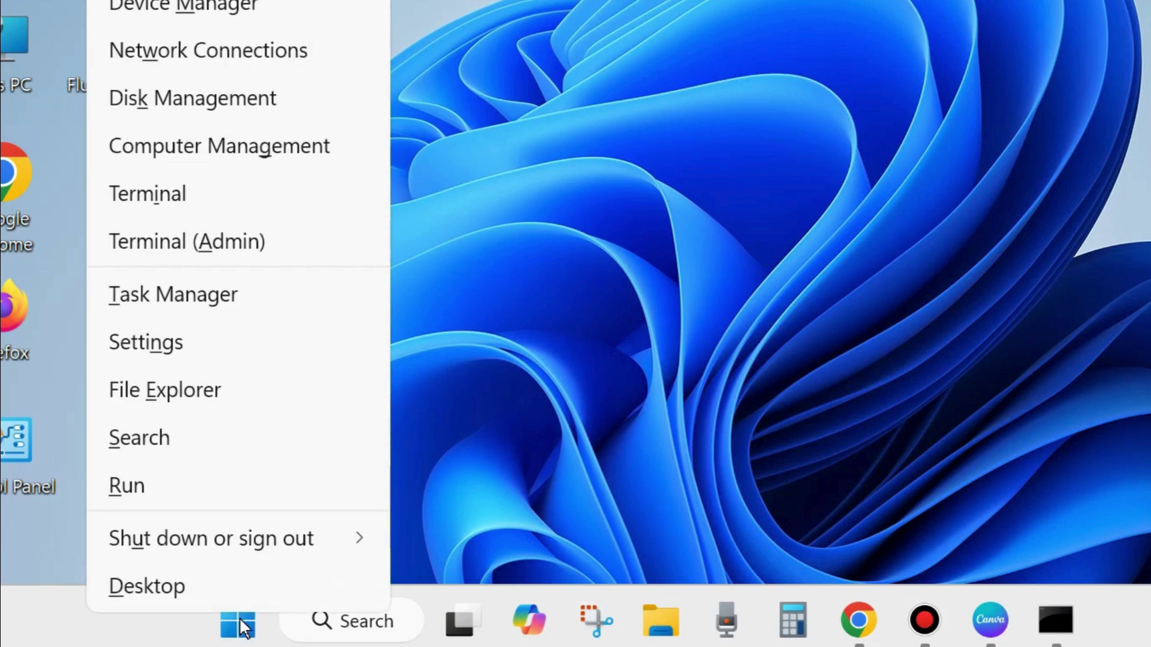
click(191, 7)
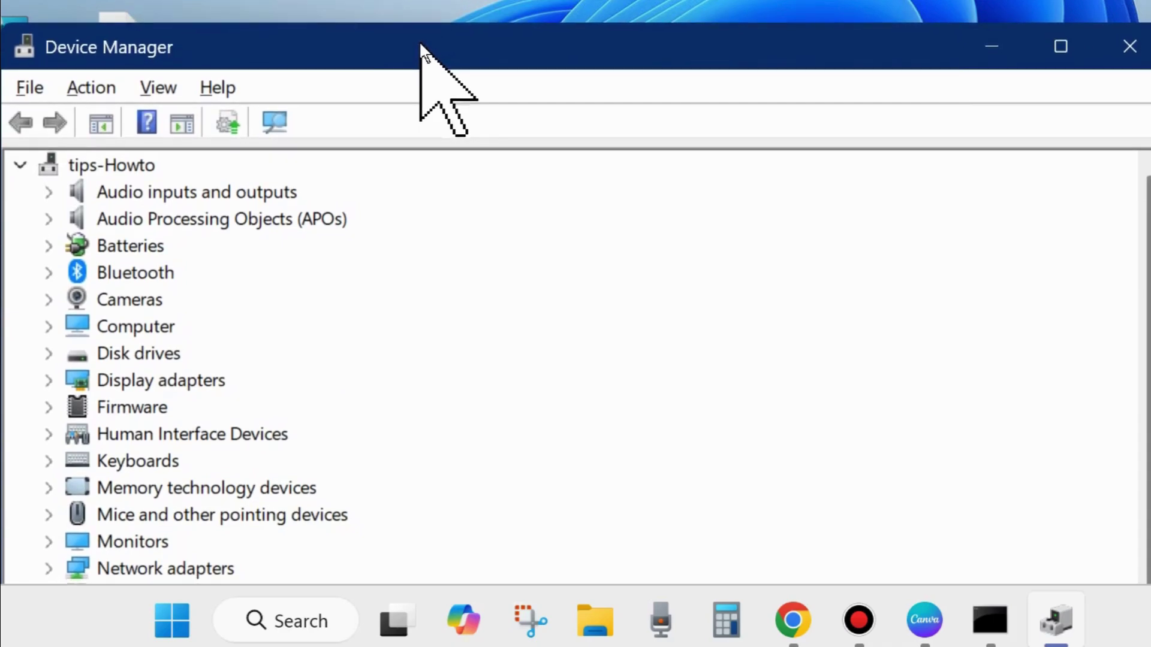
drag(419, 41, 419, 33)
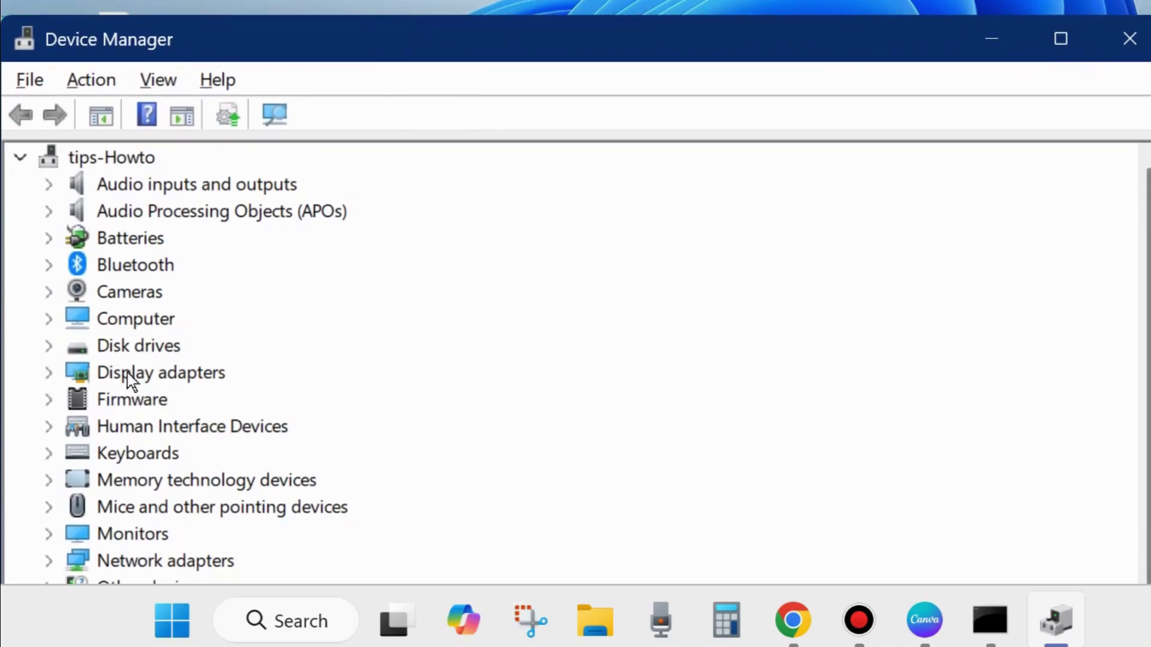
click(50, 372)
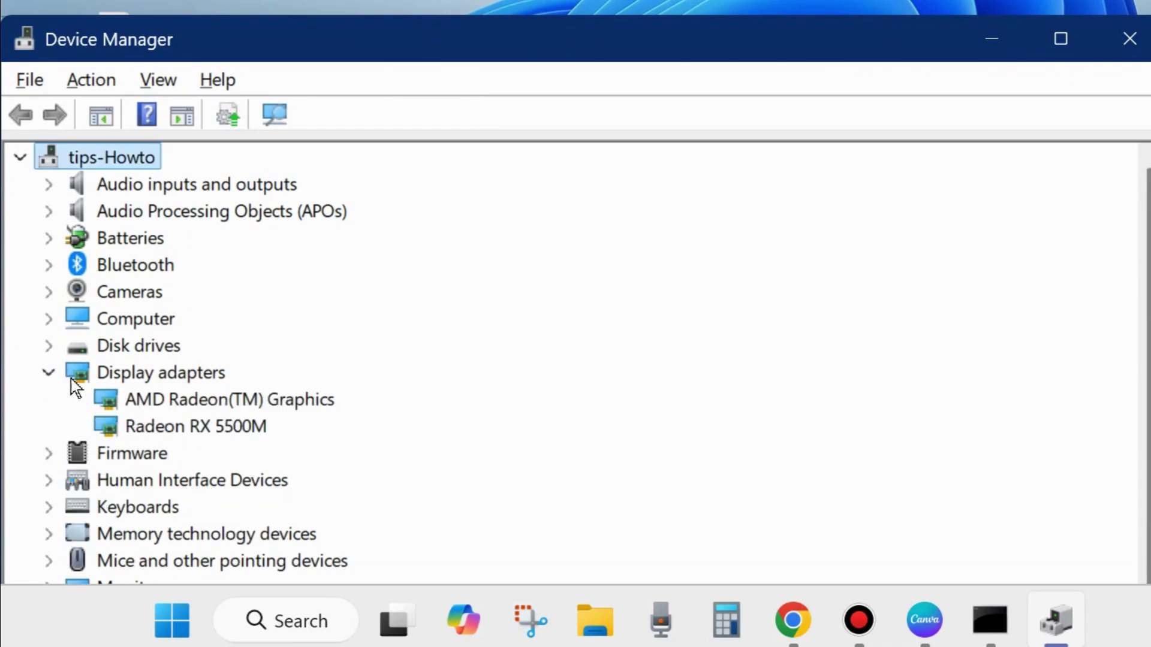
Run an automatic driver update search for AMD Radeon(TM) Graphics, and close the wizard and Device Manager.
right_click(163, 410)
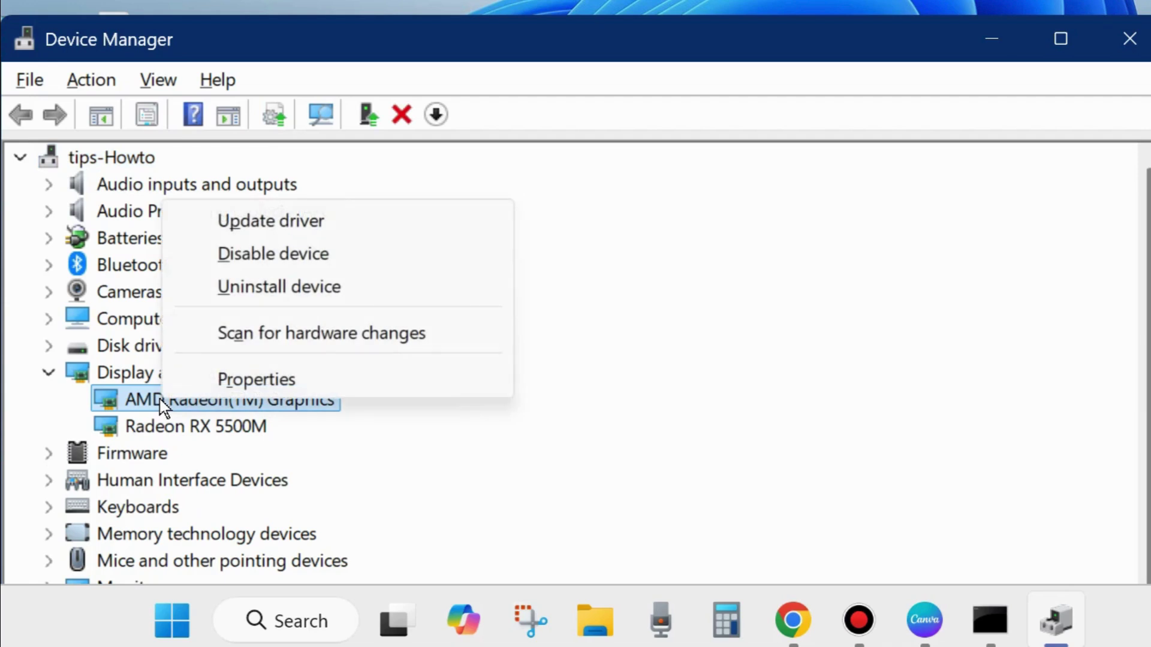
click(277, 225)
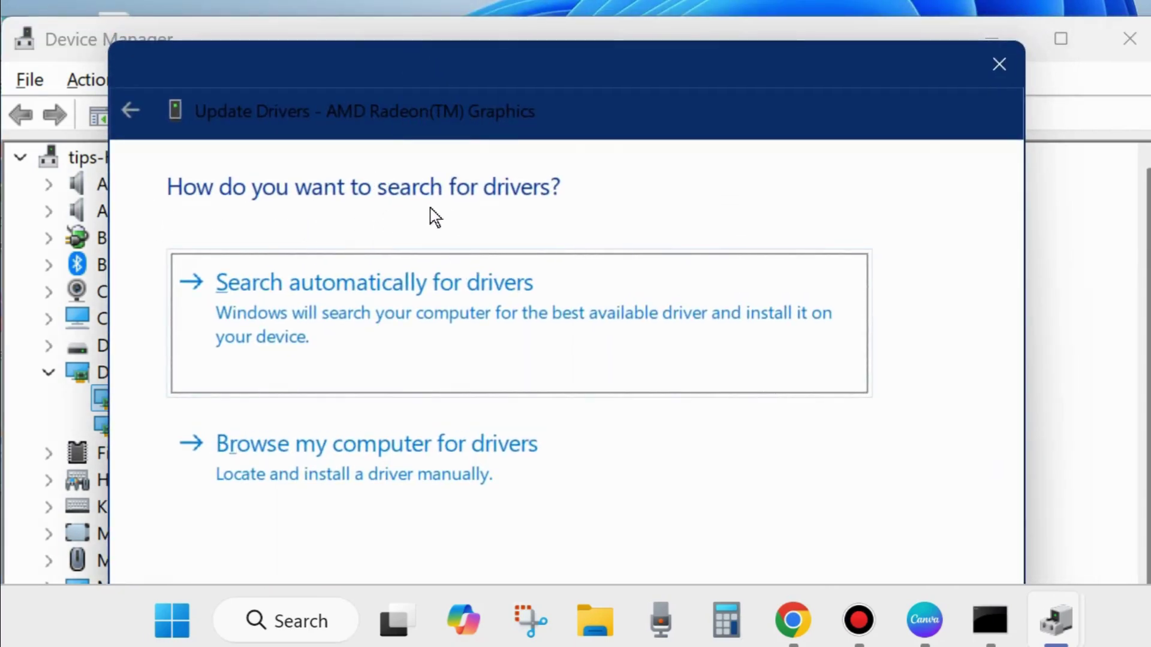
click(353, 297)
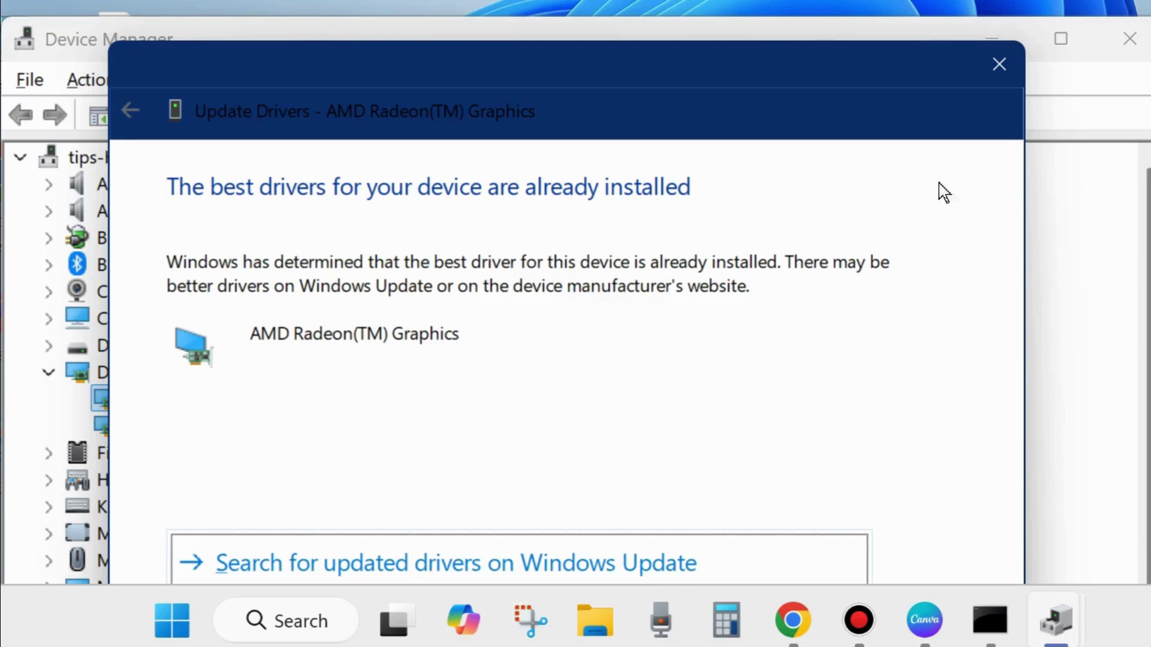
click(998, 64)
click(1130, 39)
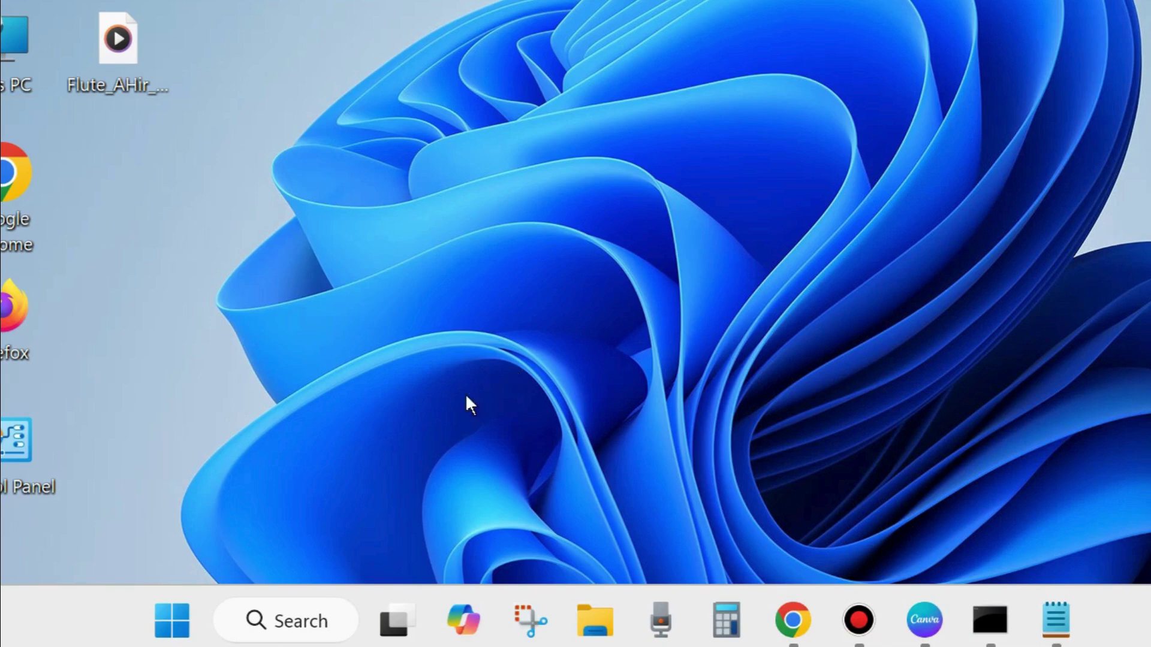
Find Command Prompt with the search term "cmd" and open it as administrator.
click(281, 627)
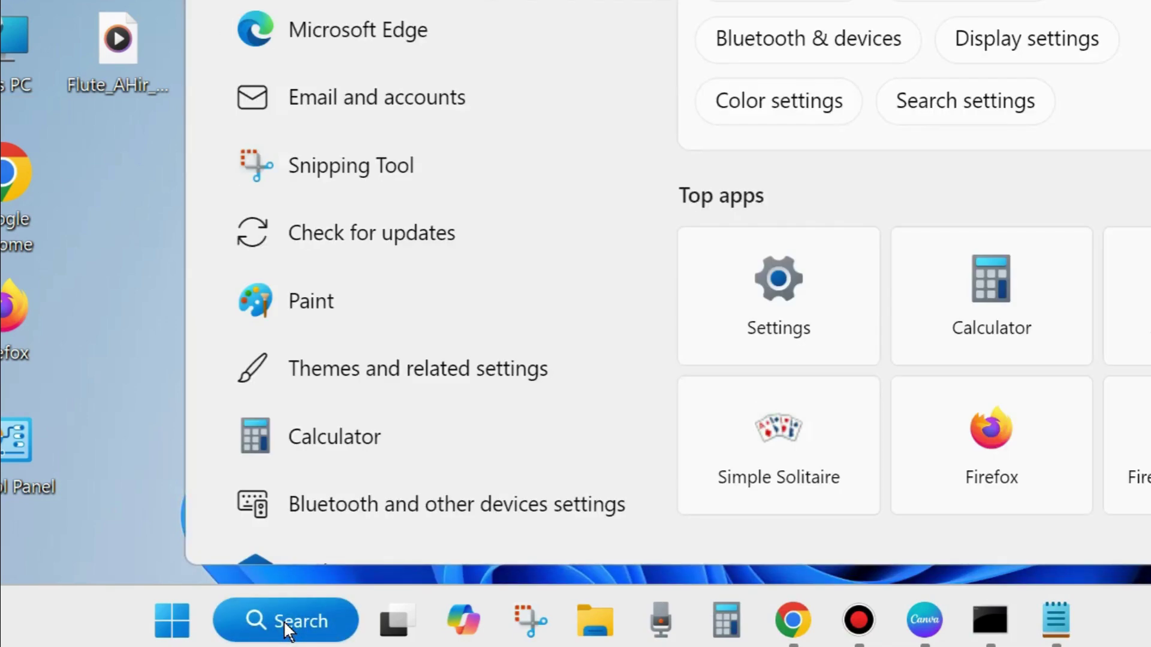
text(cmd)
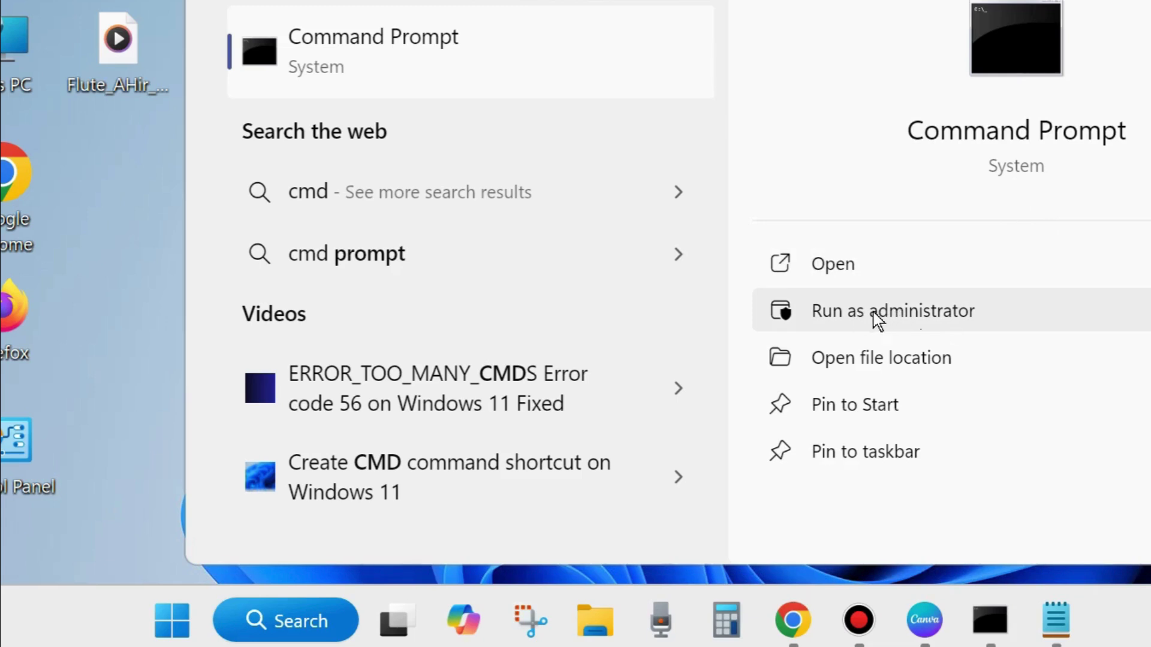
click(987, 617)
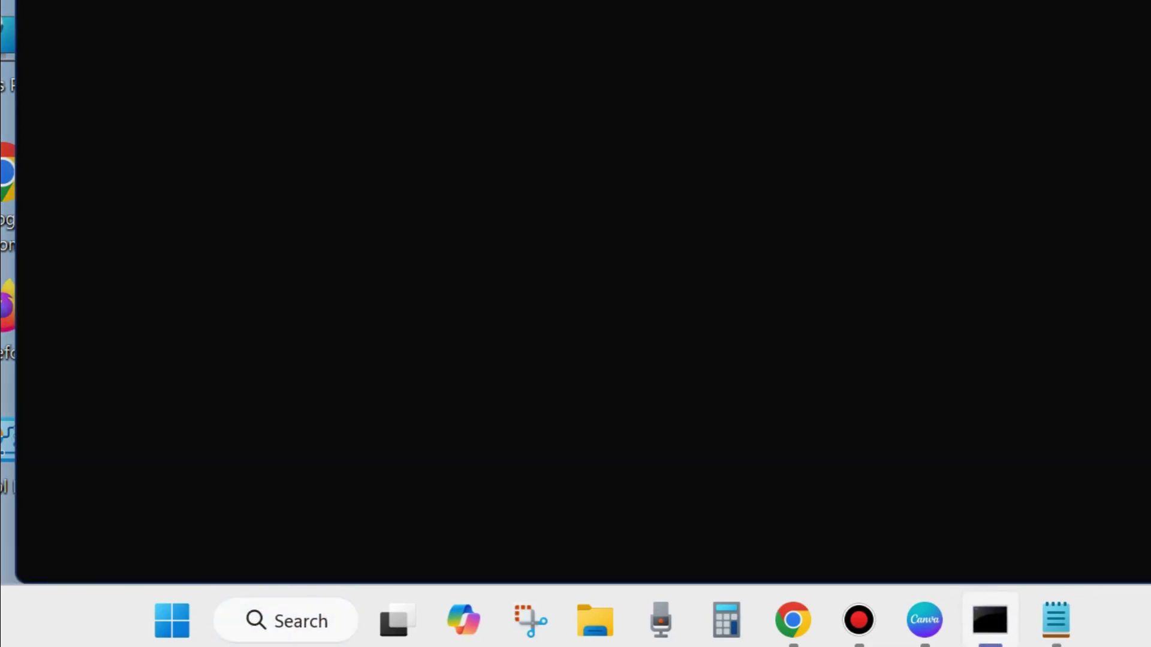
drag(652, 34, 652, 53)
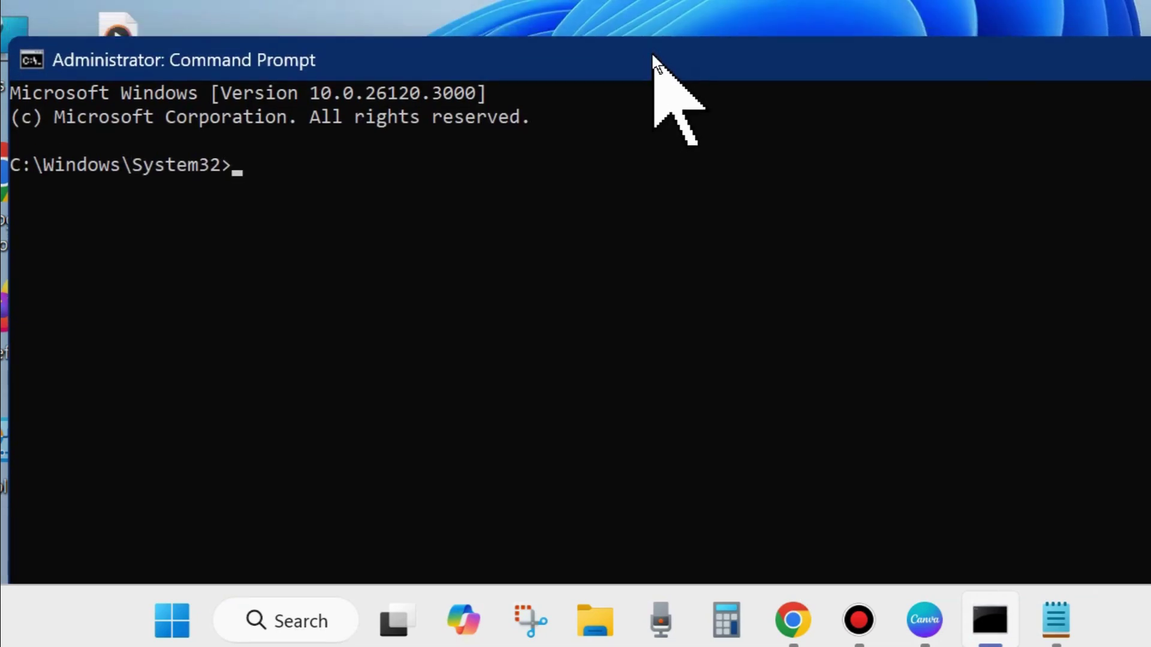
Enter the command "net user administrator /active:yes" in the administrator Command Prompt and return to the desktop.
click(1056, 618)
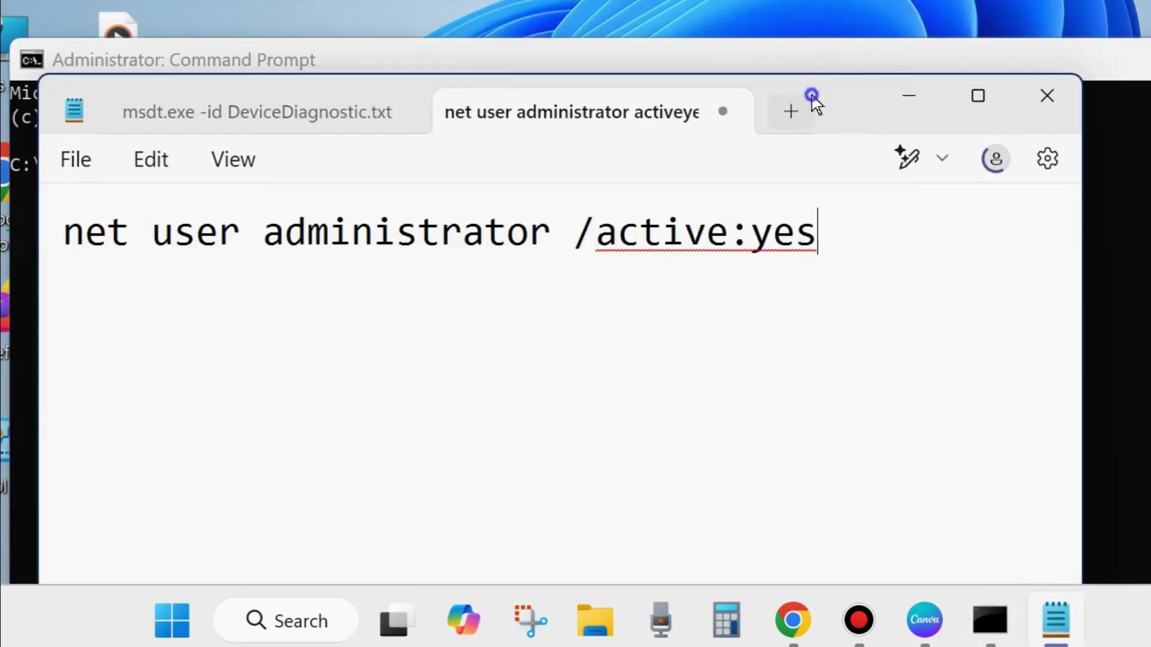
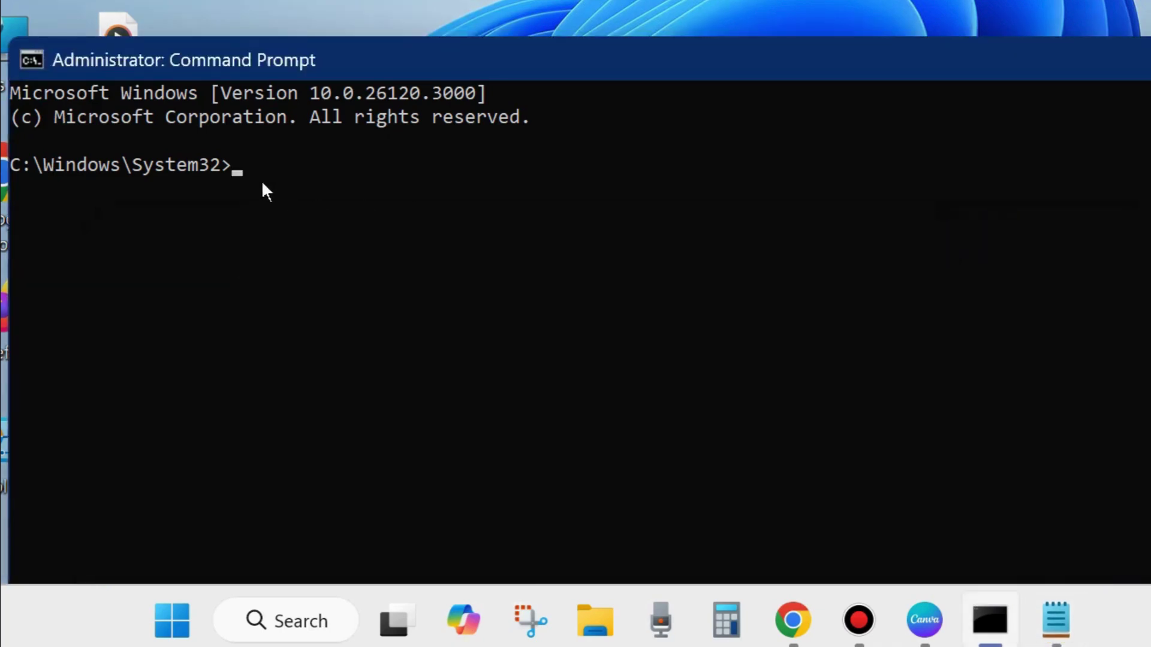
text(net user administrator /active:yes)
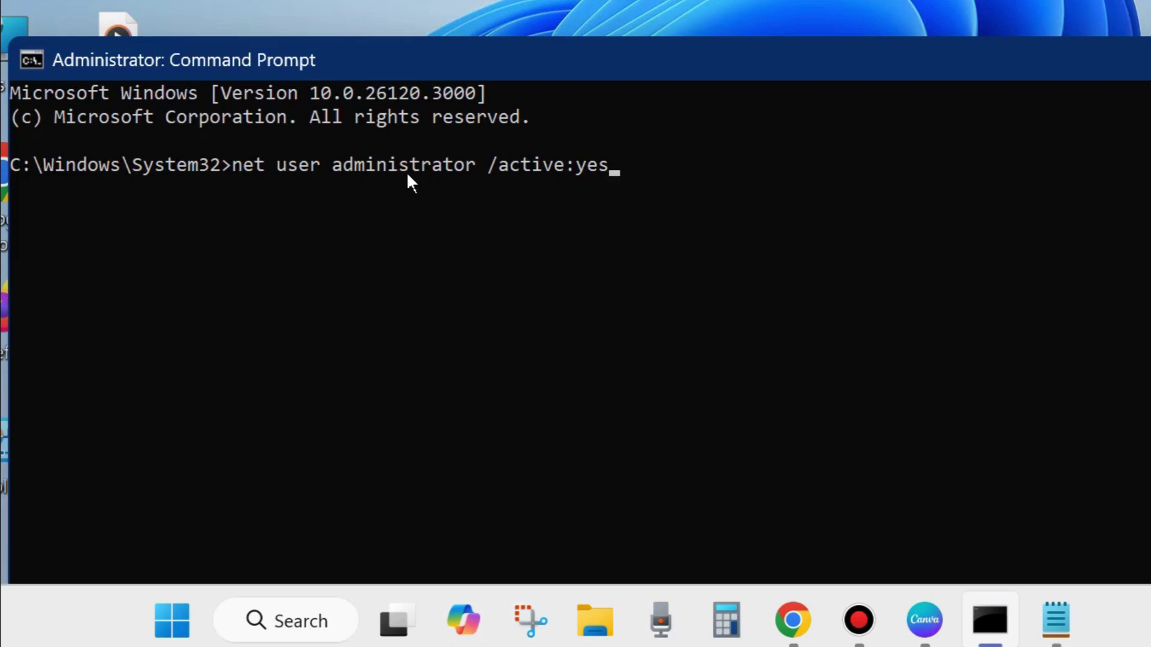
key(super+d)
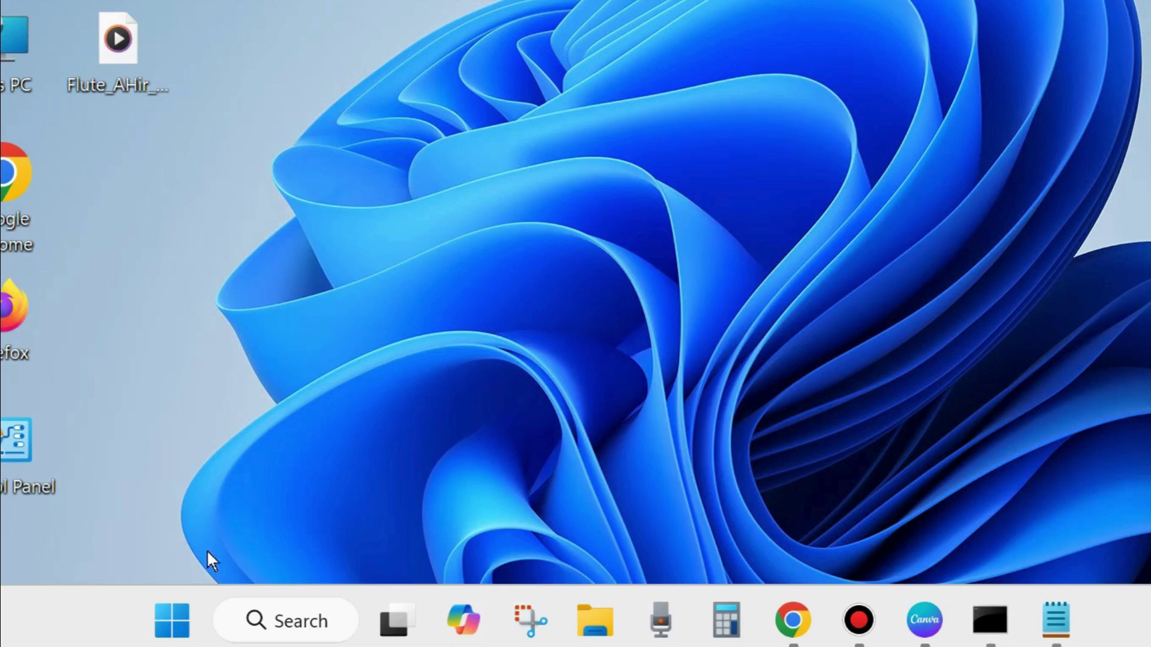
Open the Installed apps list under Apps in Settings.
right_click(174, 614)
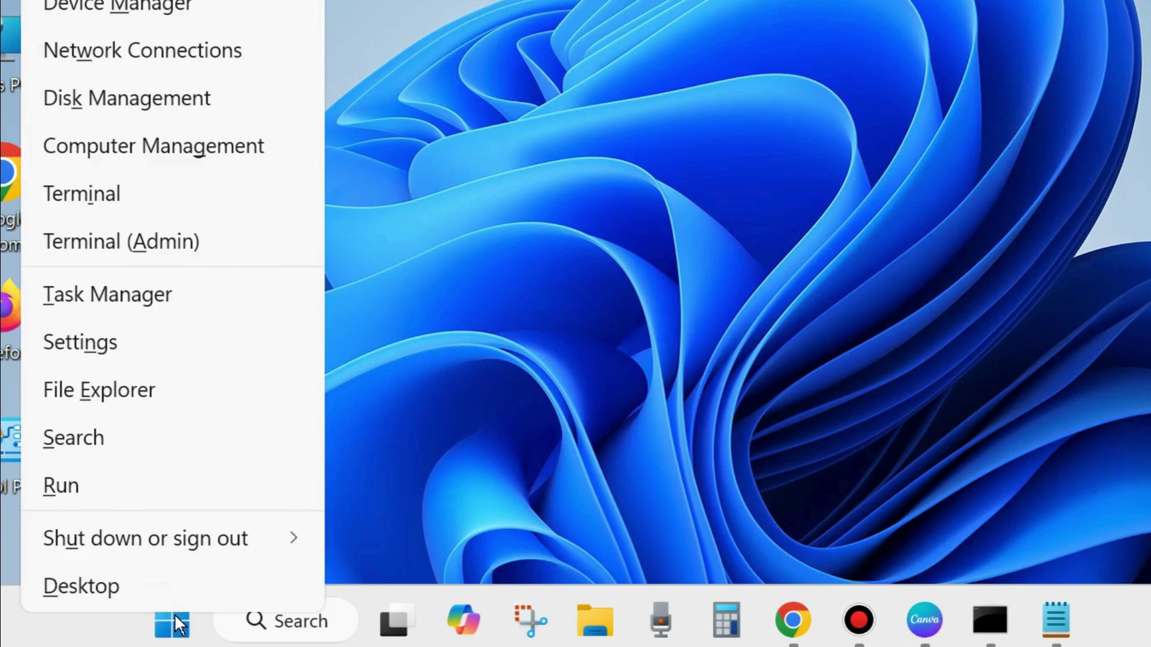
click(108, 352)
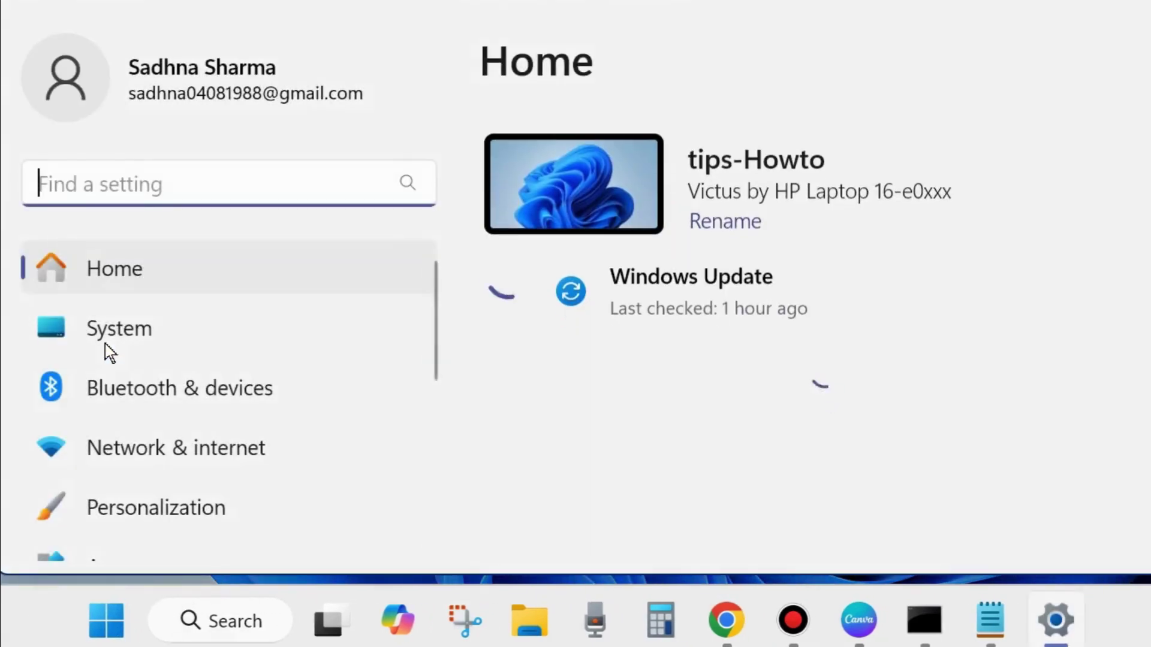
scroll(162, 473, down, 2)
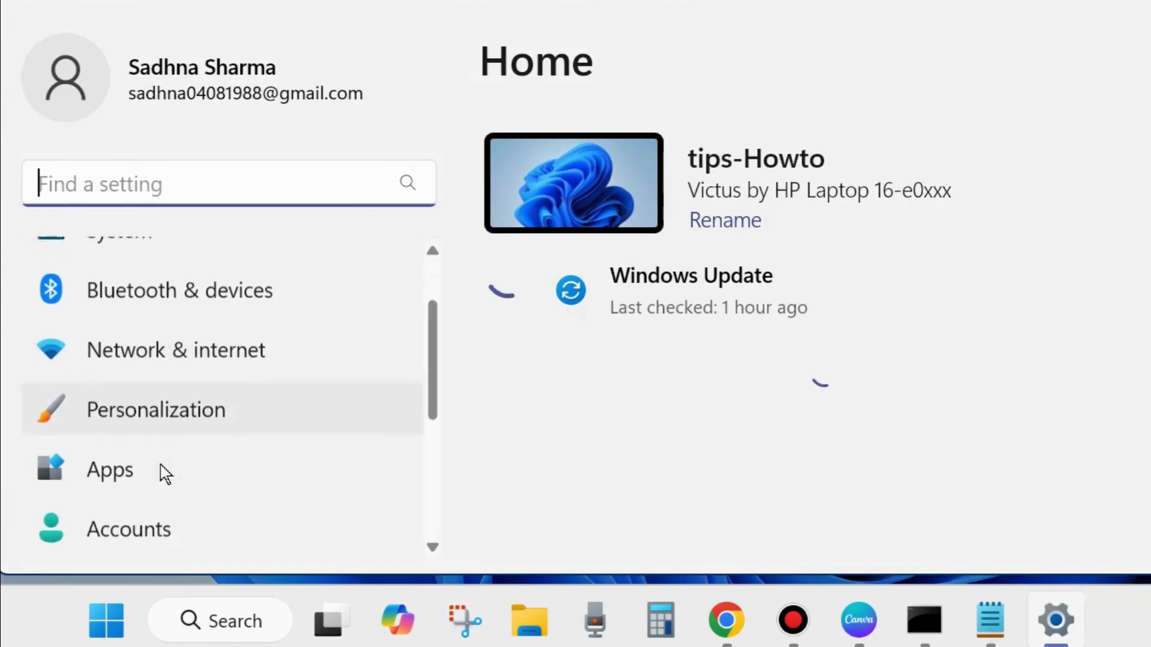
click(118, 479)
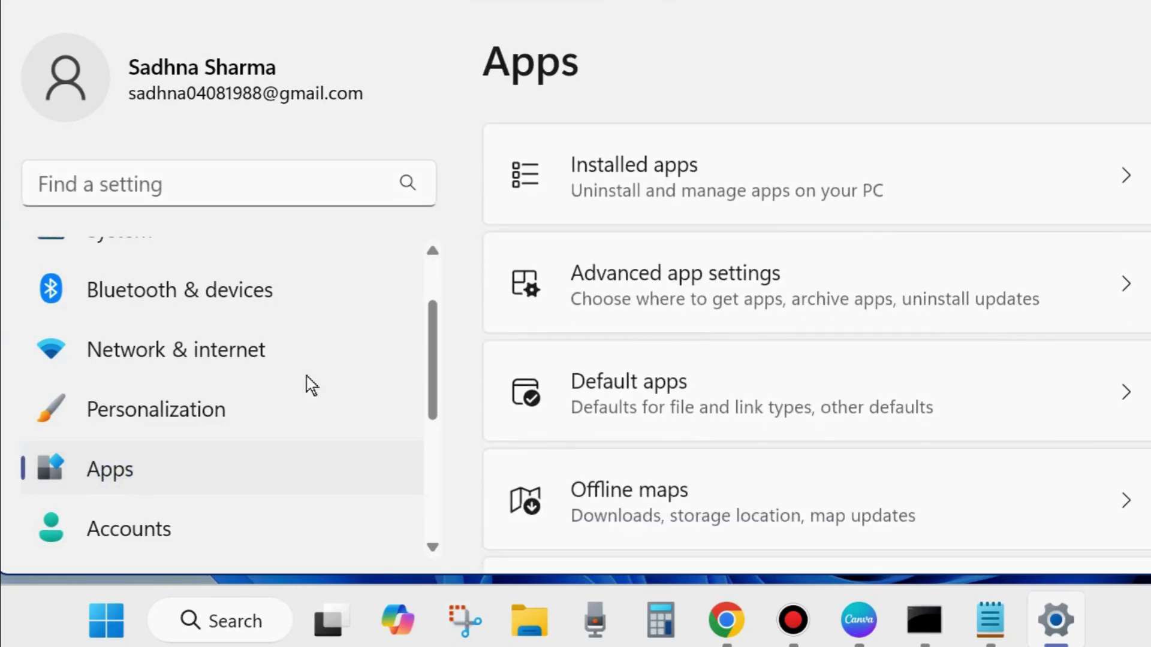
click(637, 175)
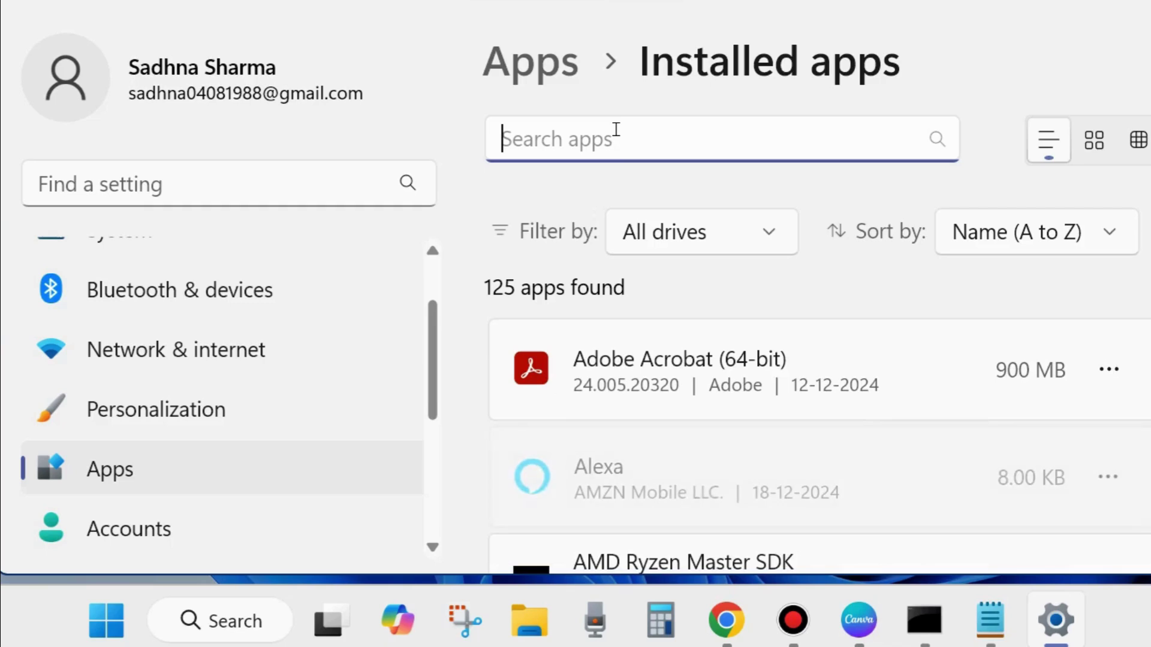
Search the installed apps for "sett", look over the results and related settings, and close the Settings window.
text(sett)
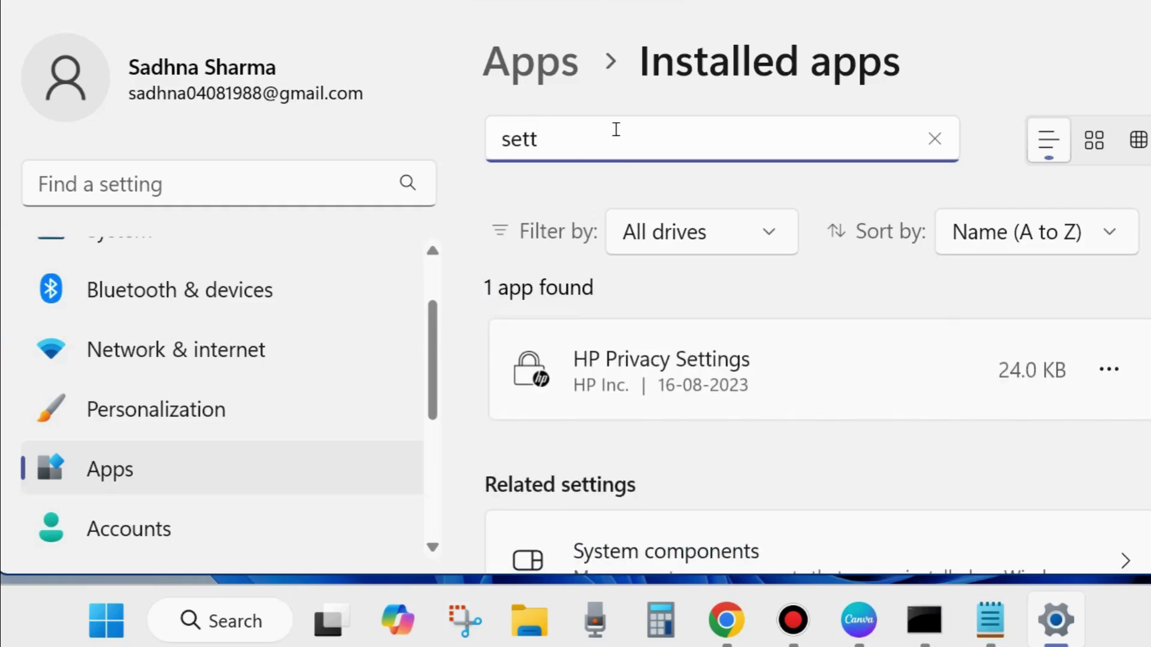
scroll(832, 430, down, 2)
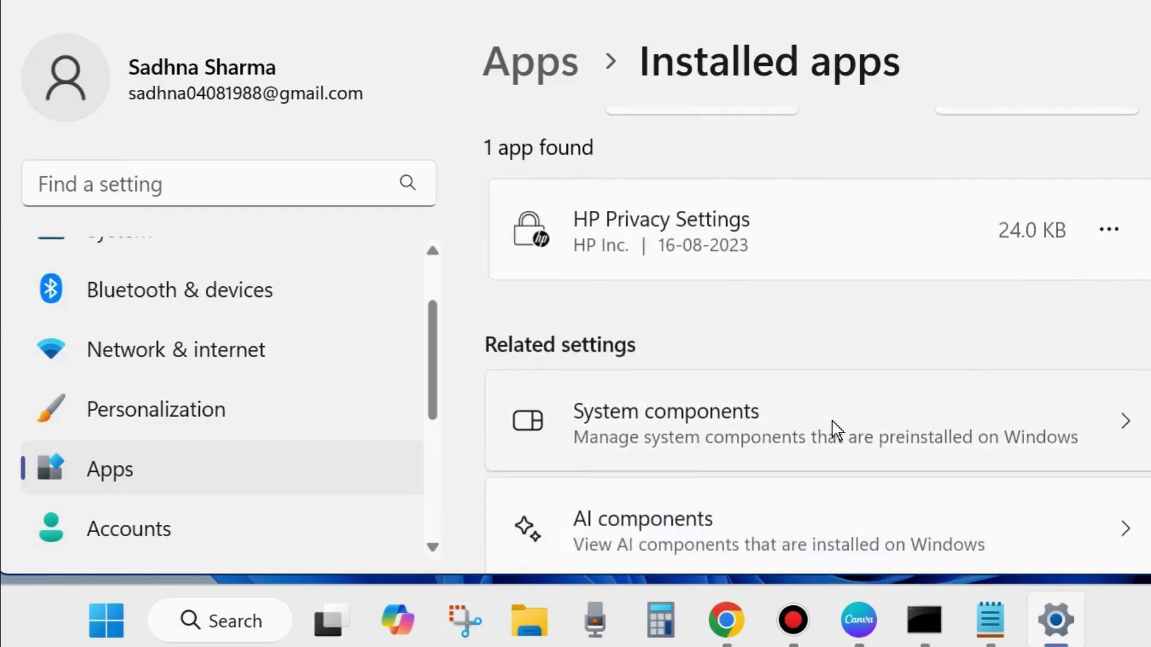
scroll(833, 431, down, 7)
scroll(837, 431, up, 6)
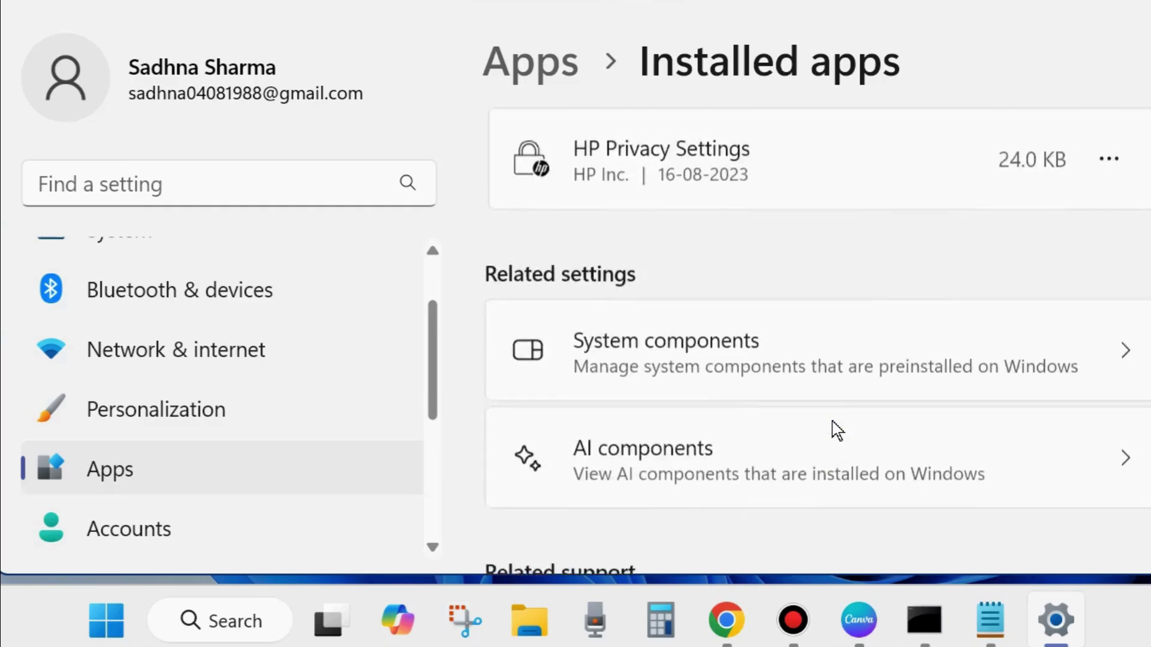
scroll(837, 431, up, 3)
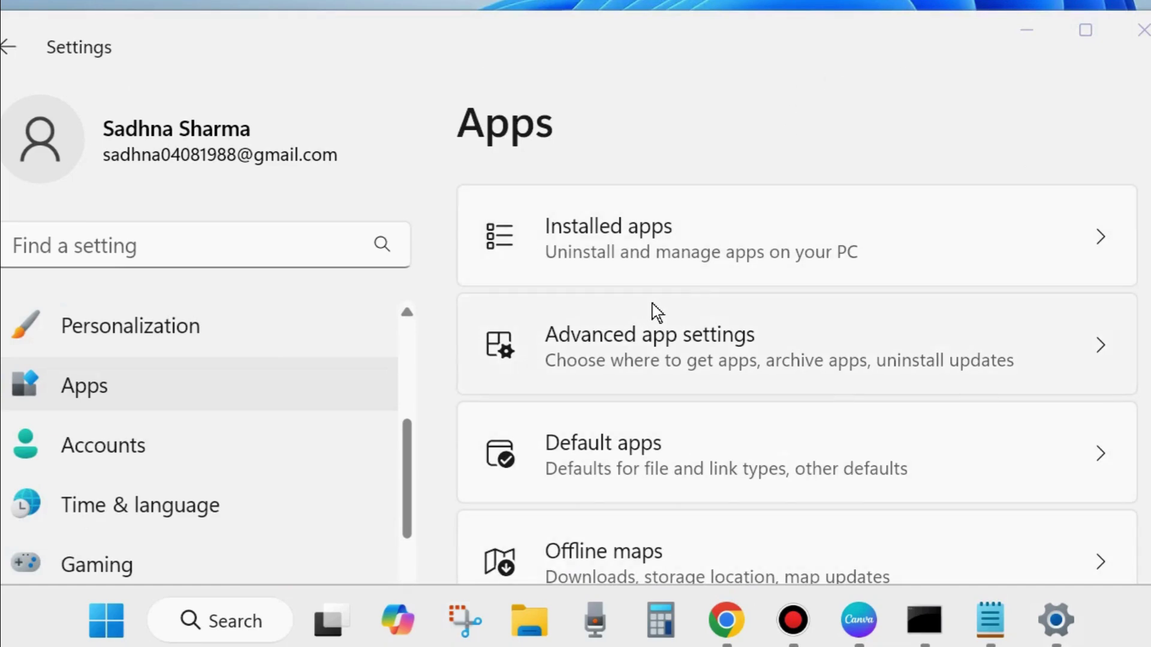
click(1144, 33)
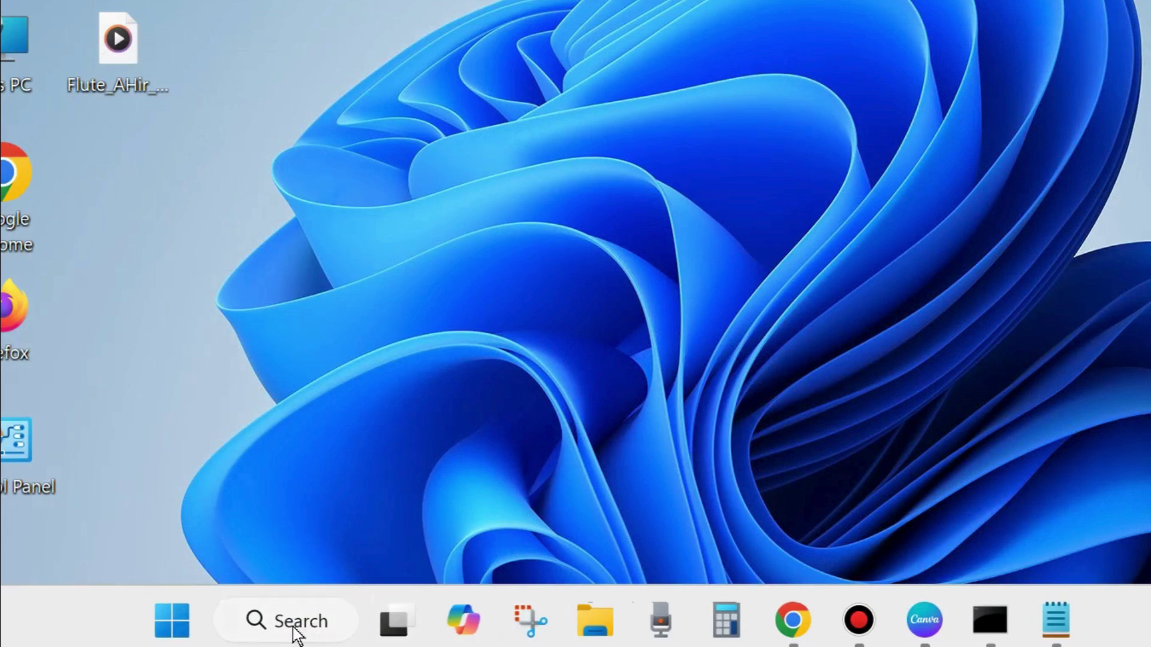
Find the Settings app in Windows search with the term "settings" and open its app settings page.
click(293, 628)
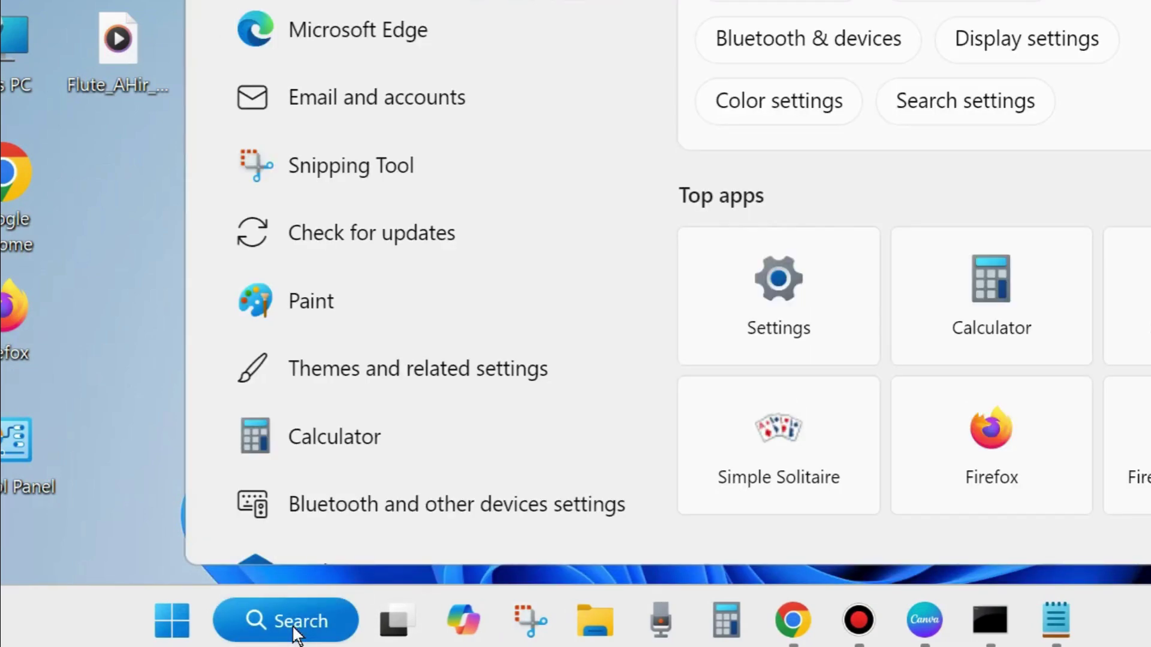
text(sett)
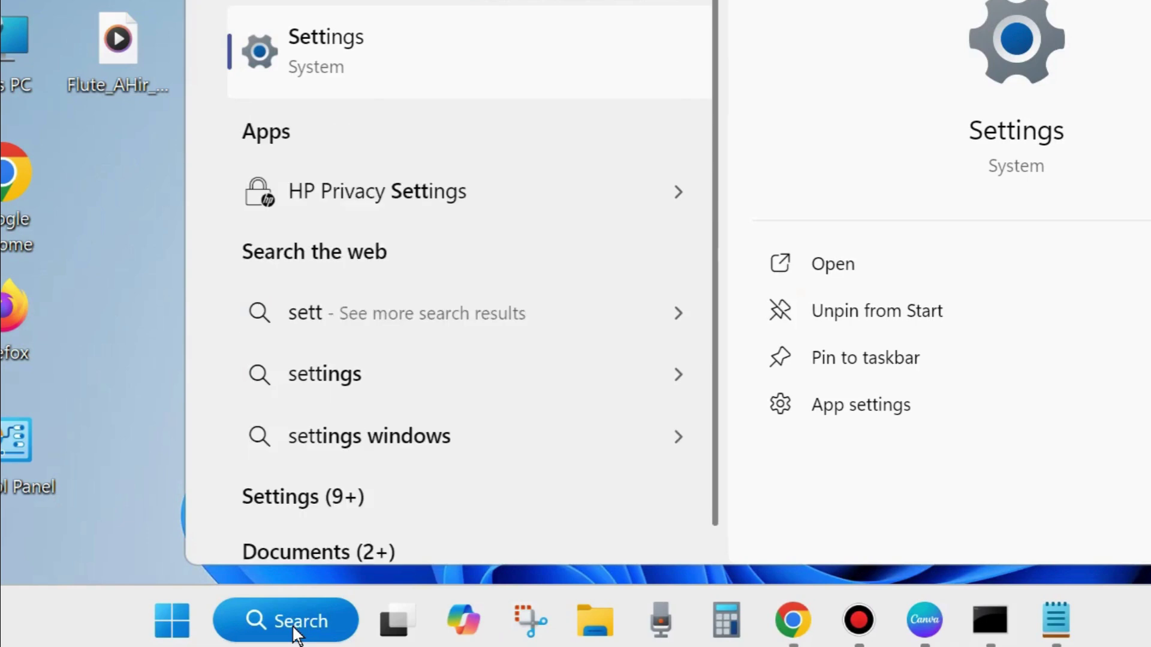
text(ings)
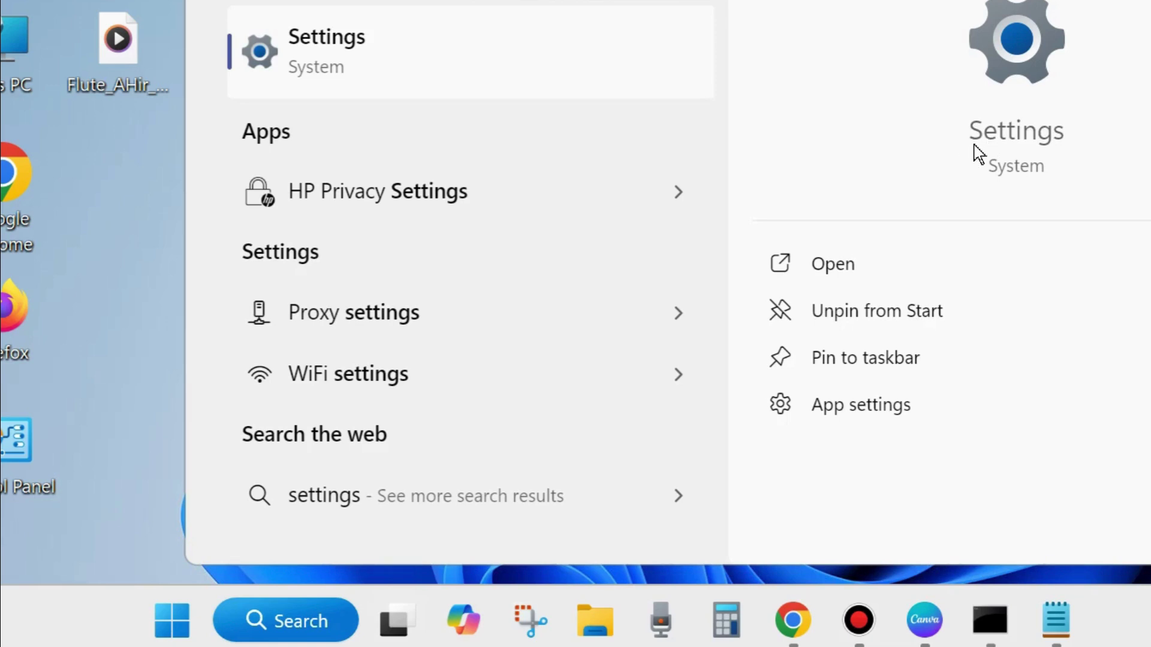
click(858, 411)
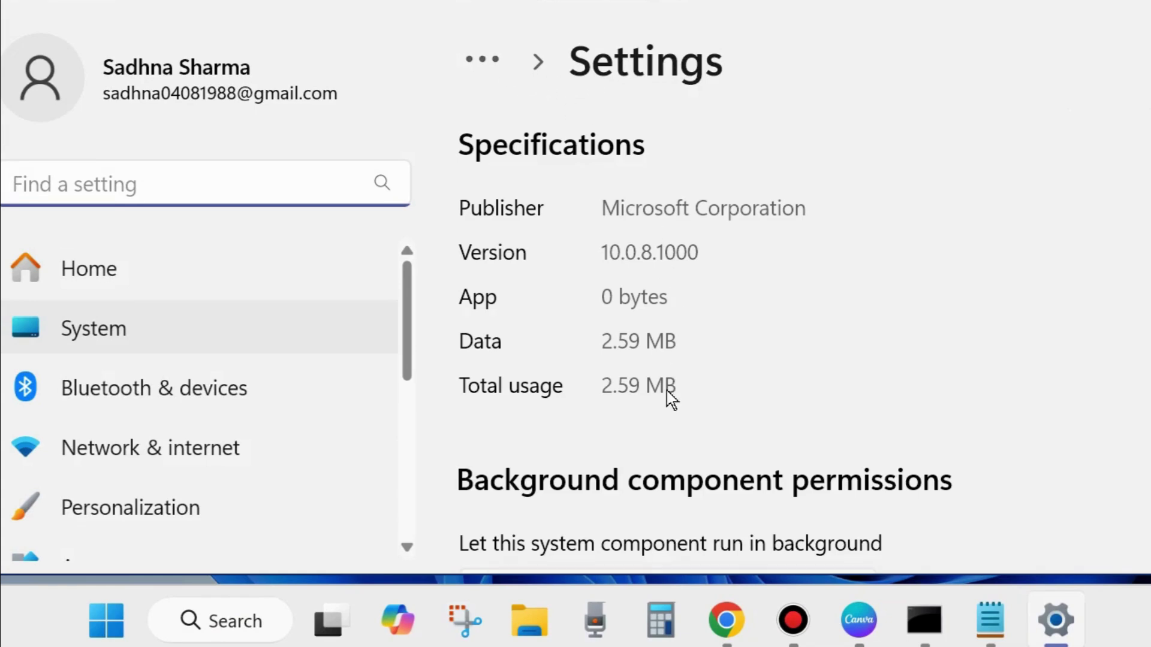
Repair the Settings system component from its Reset section and close the window.
scroll(671, 399, down, 8)
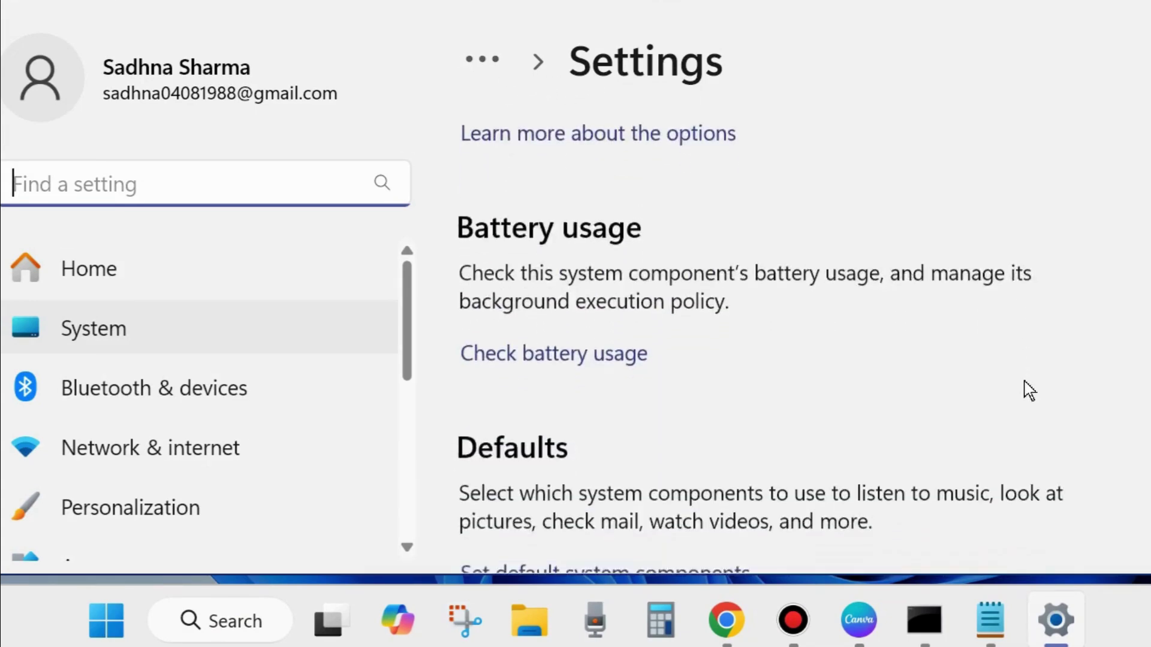
scroll(1029, 390, down, 10)
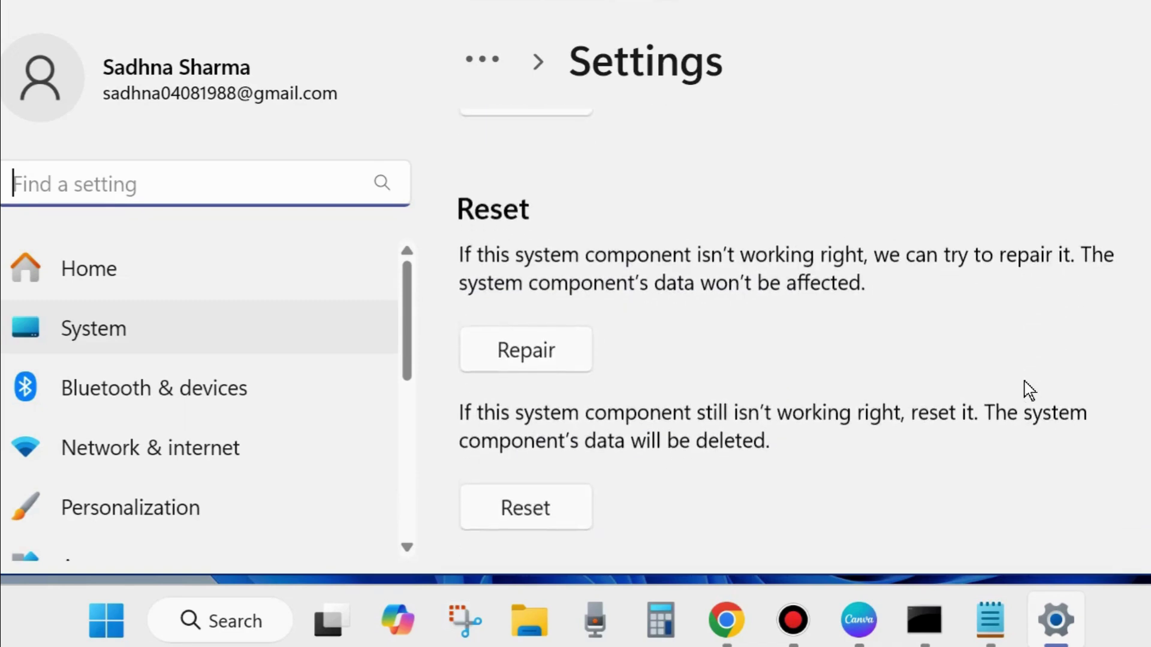
scroll(1029, 390, down, 1)
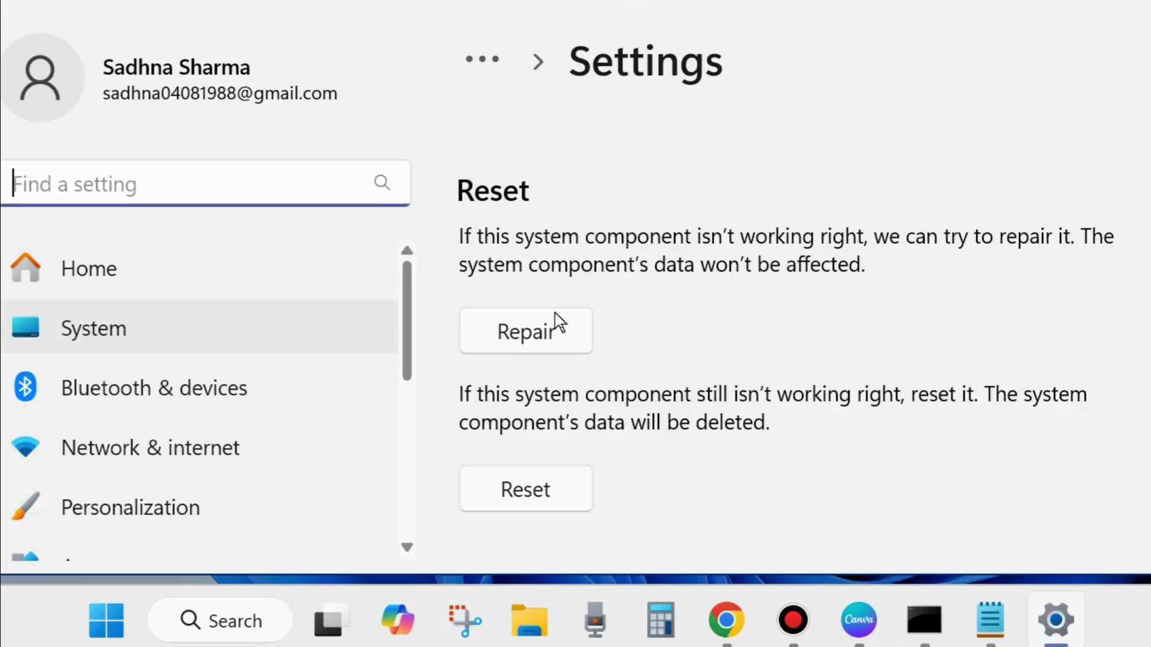
click(531, 337)
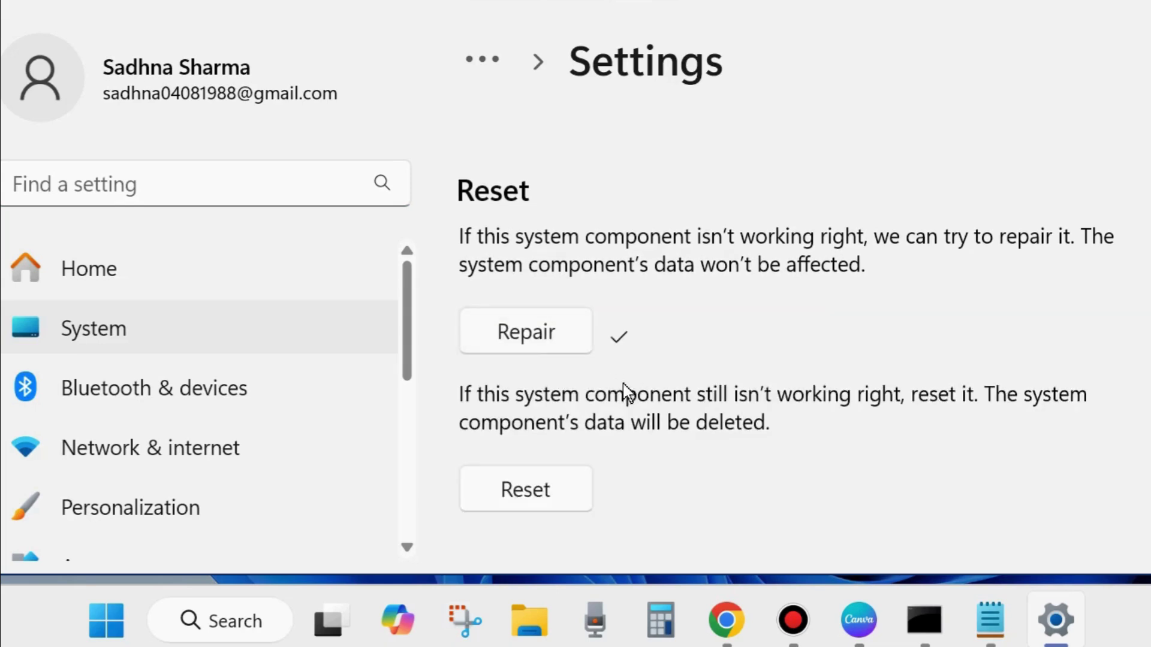
scroll(649, 364, down, 1)
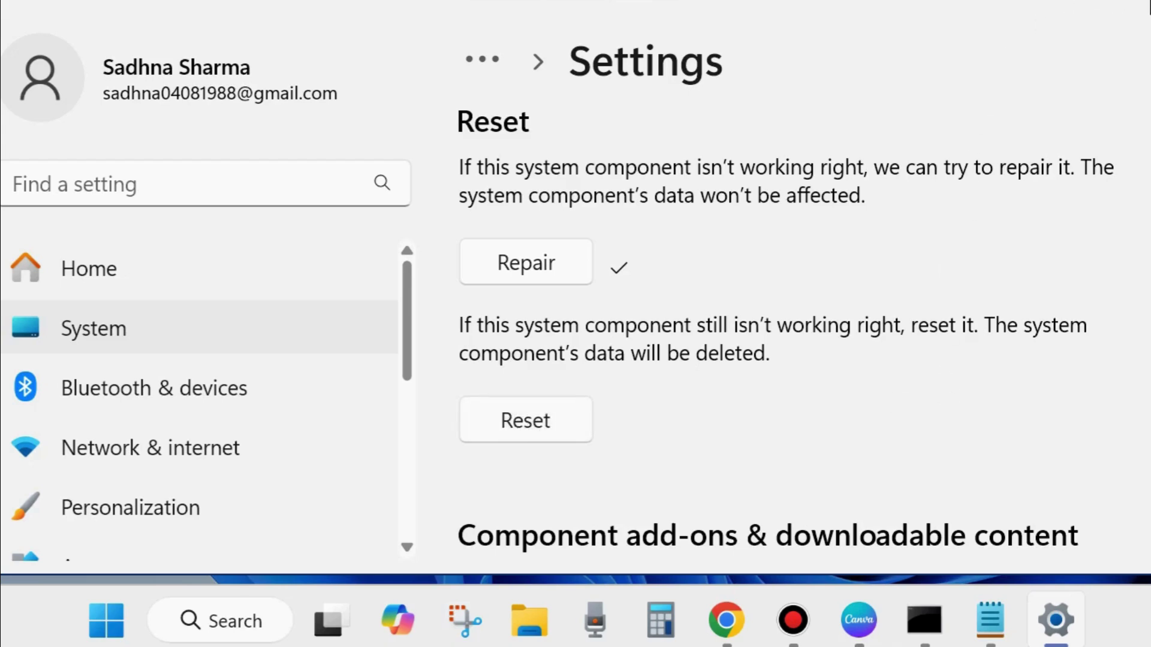
key(alt+F4)
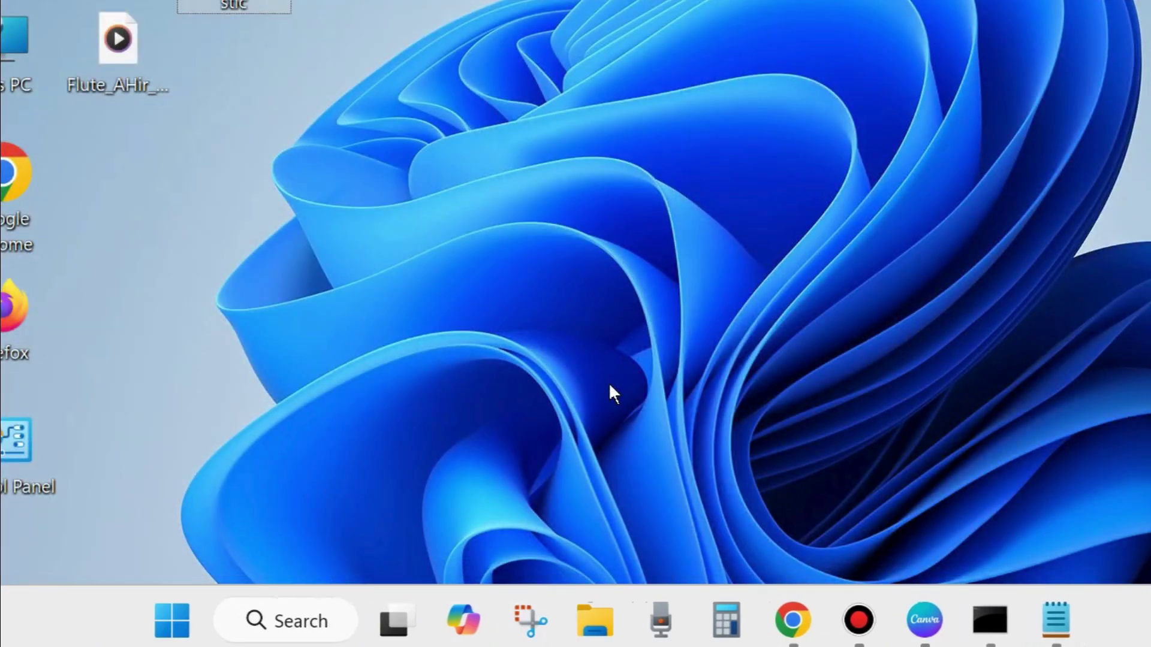
Launch System Restore by running the command "rstrui" from the Run dialog.
right_click(162, 619)
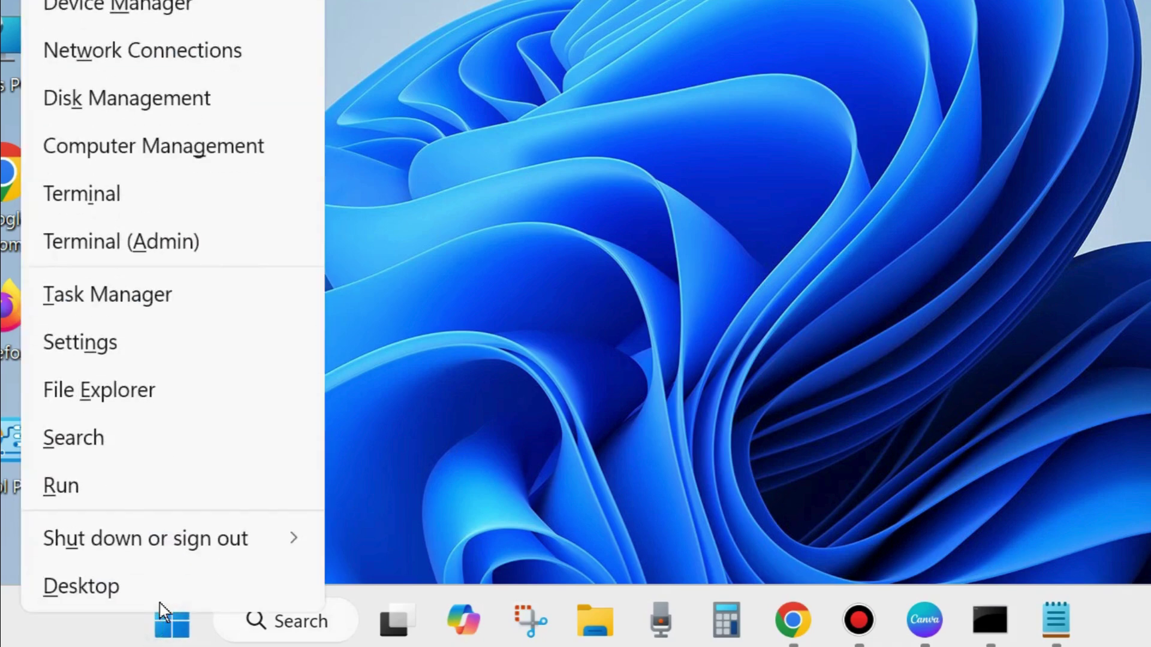
click(82, 490)
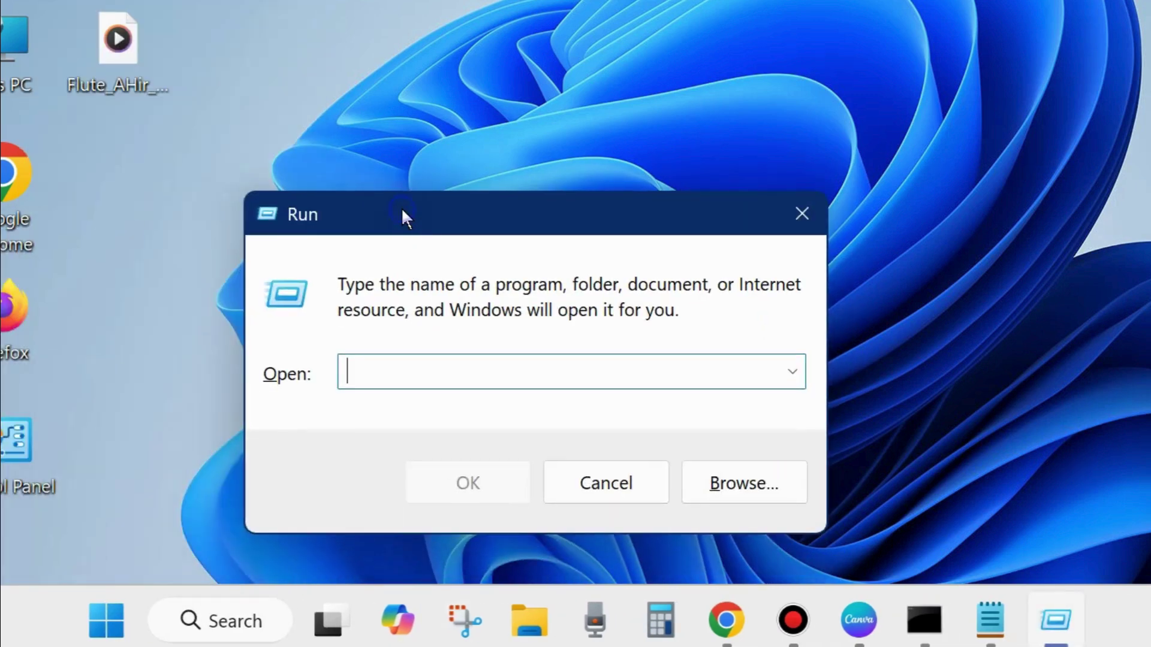
text(rstrui)
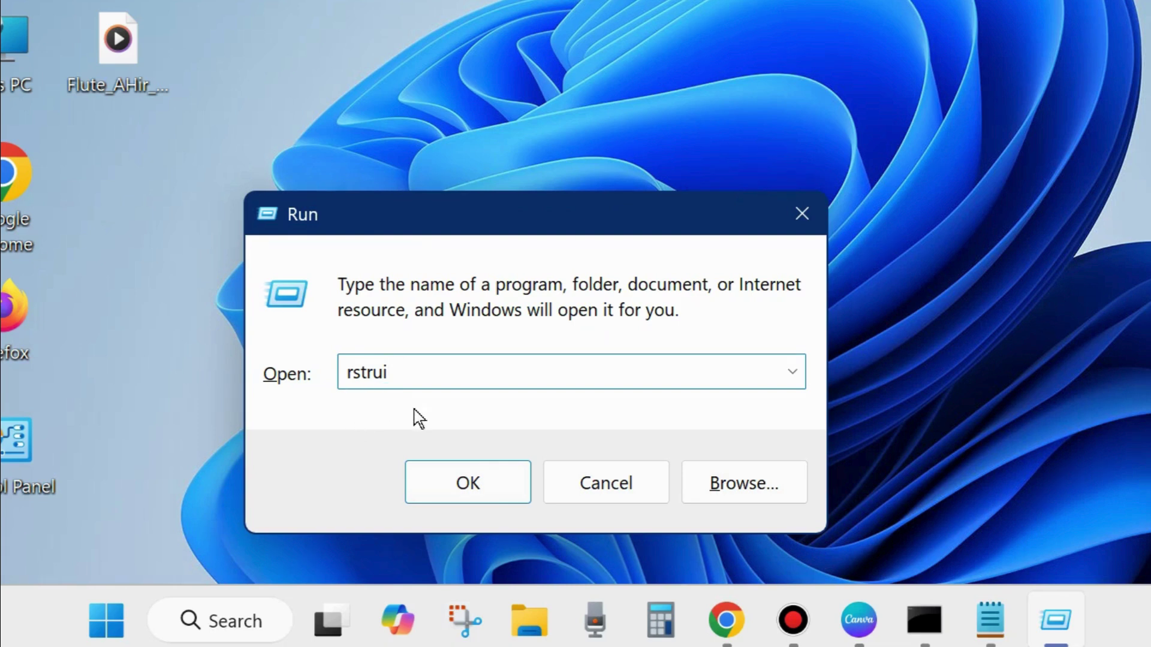
click(473, 488)
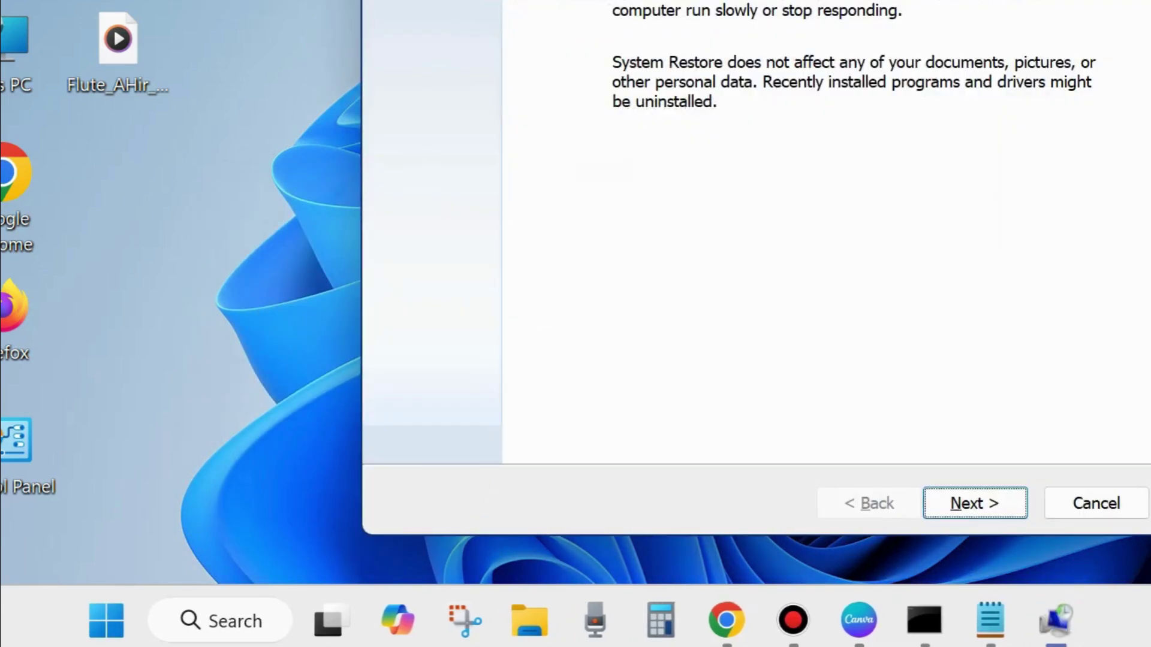
drag(774, 3, 563, 3)
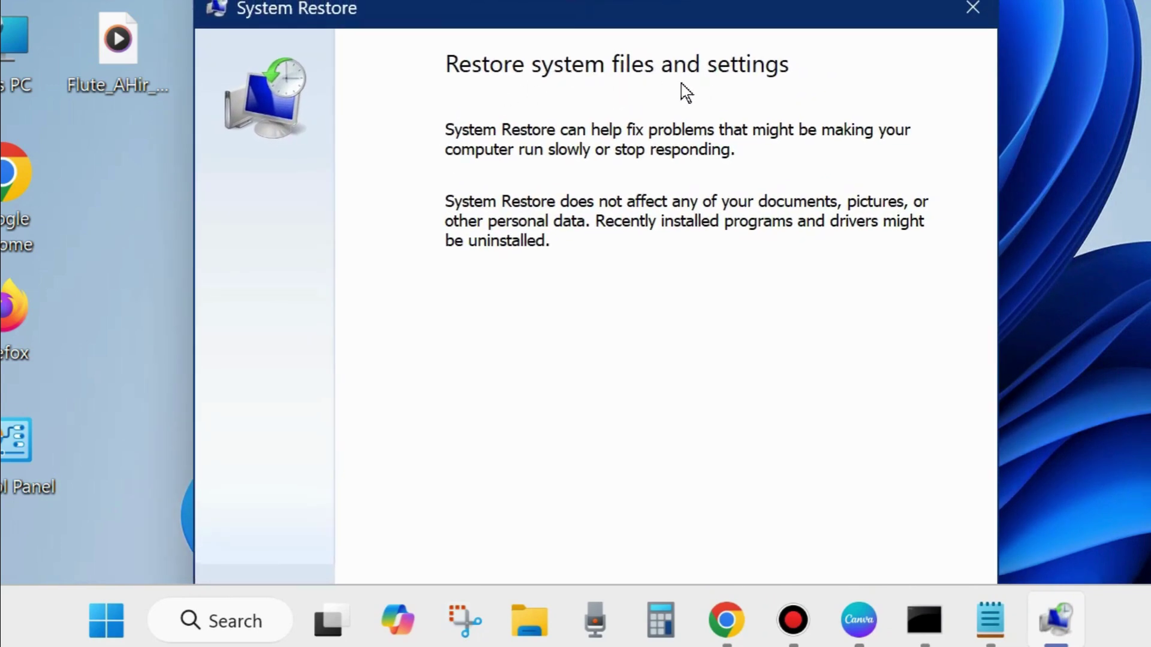
drag(603, 12, 608, 0)
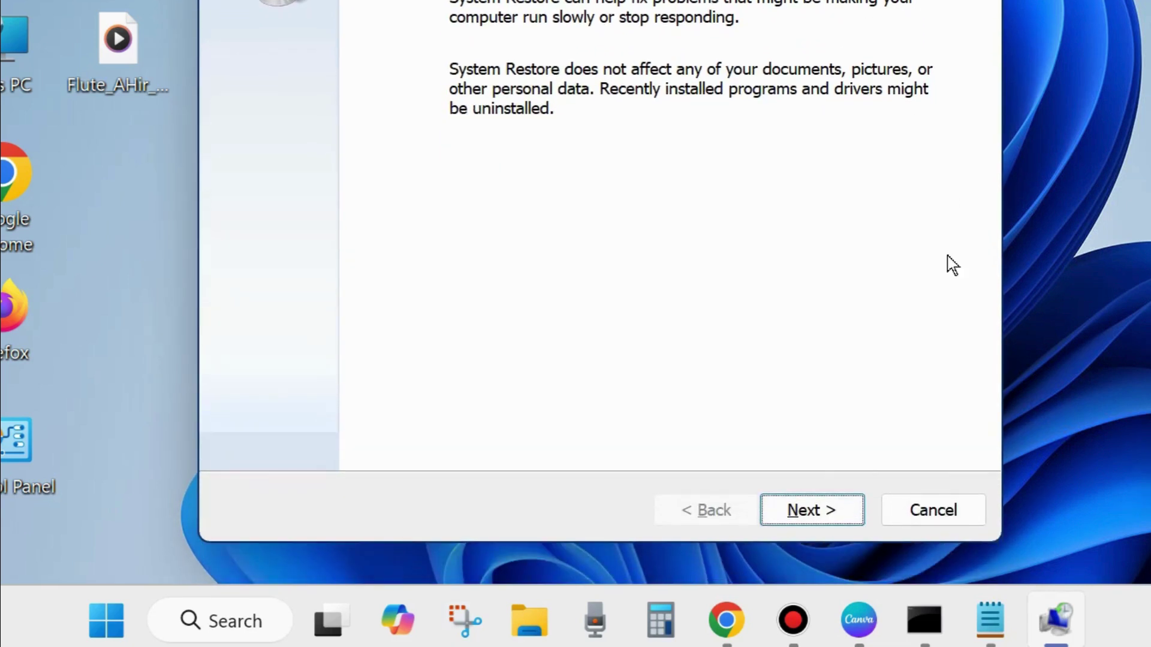
click(813, 510)
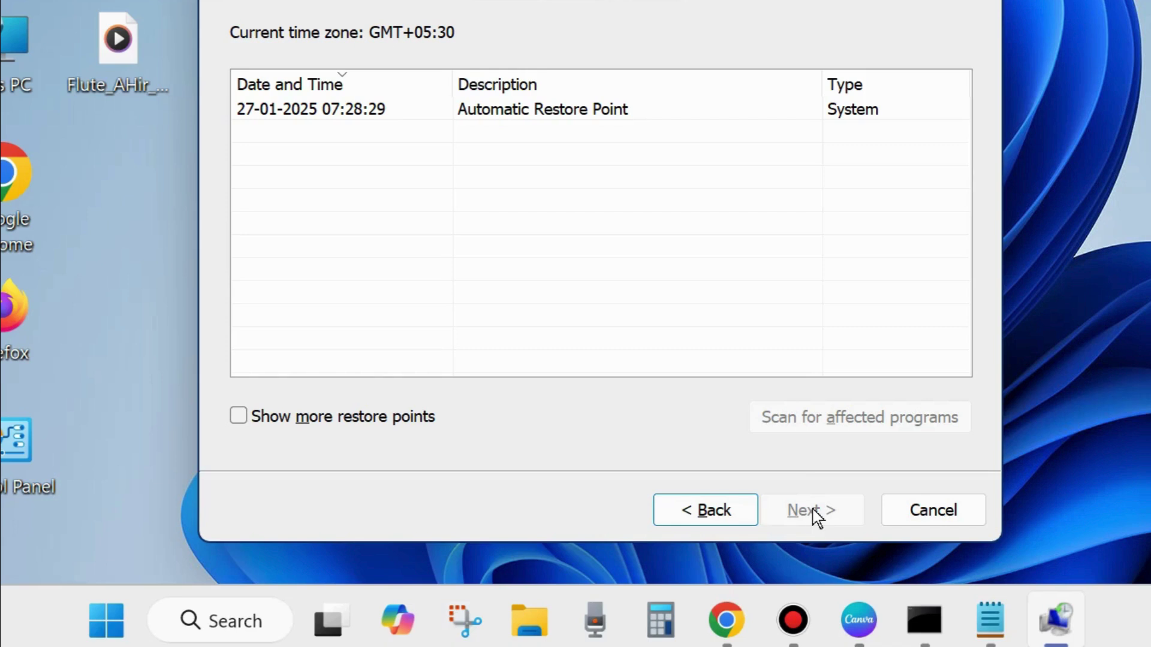
drag(547, 2, 544, 5)
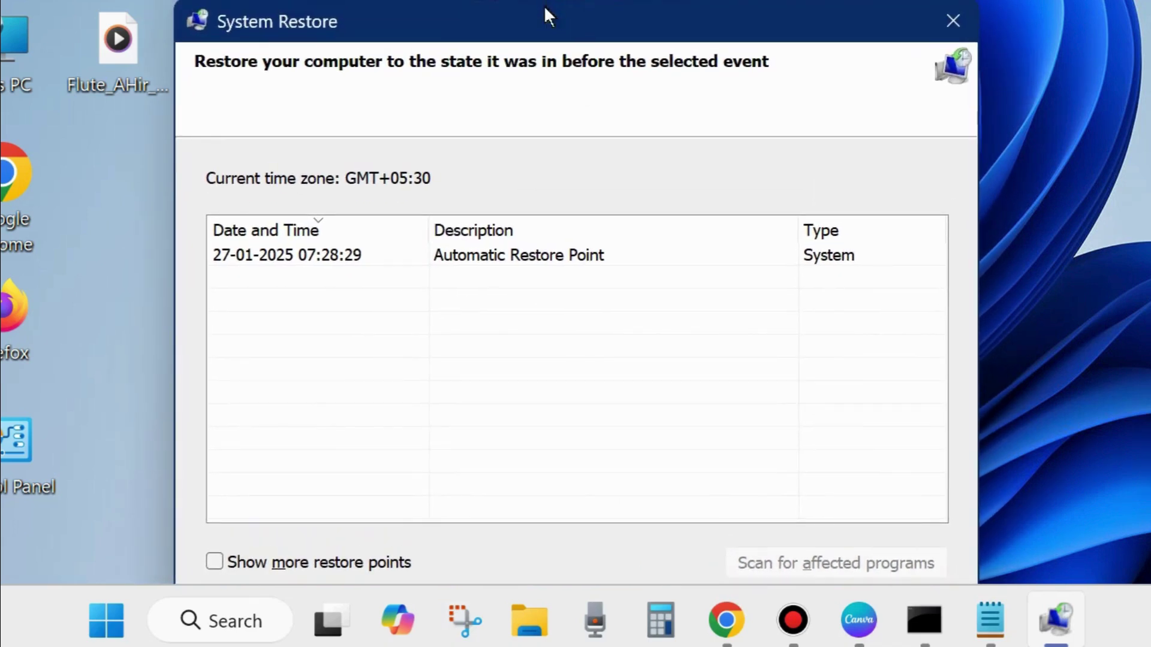
click(480, 262)
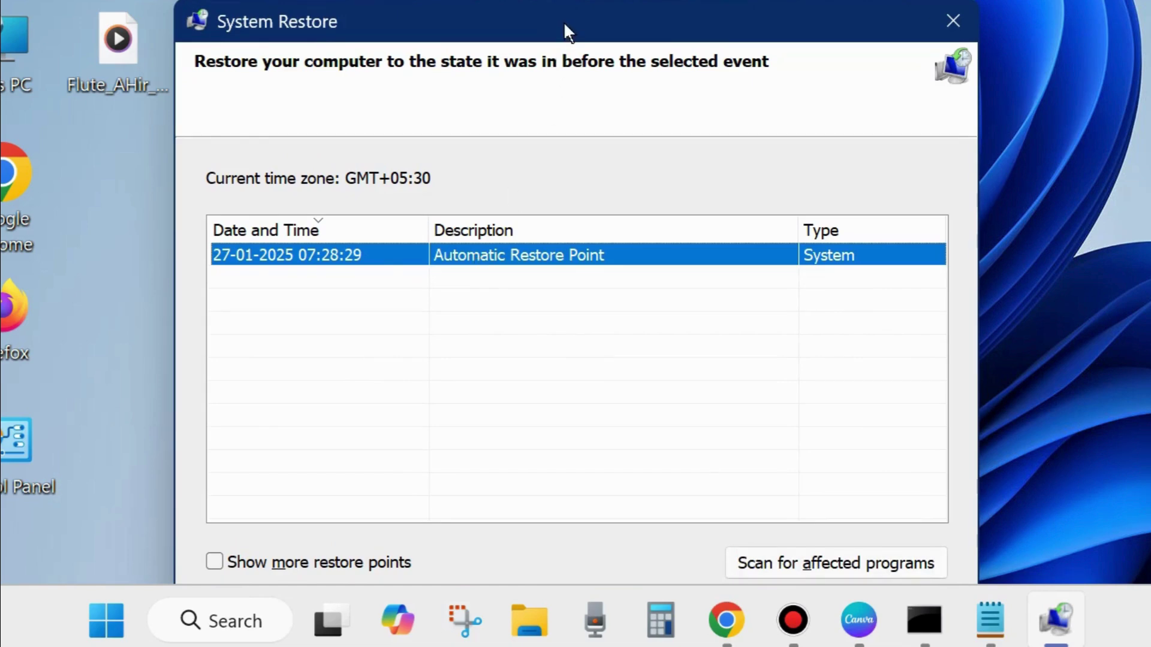
drag(563, 20, 539, 0)
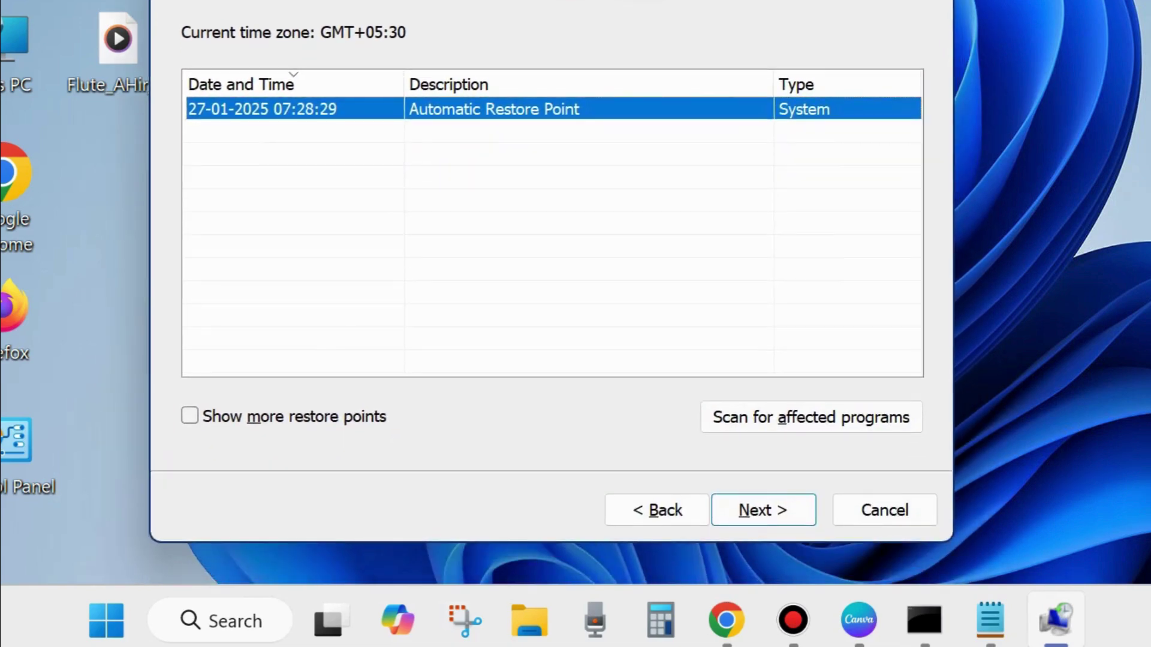
click(762, 515)
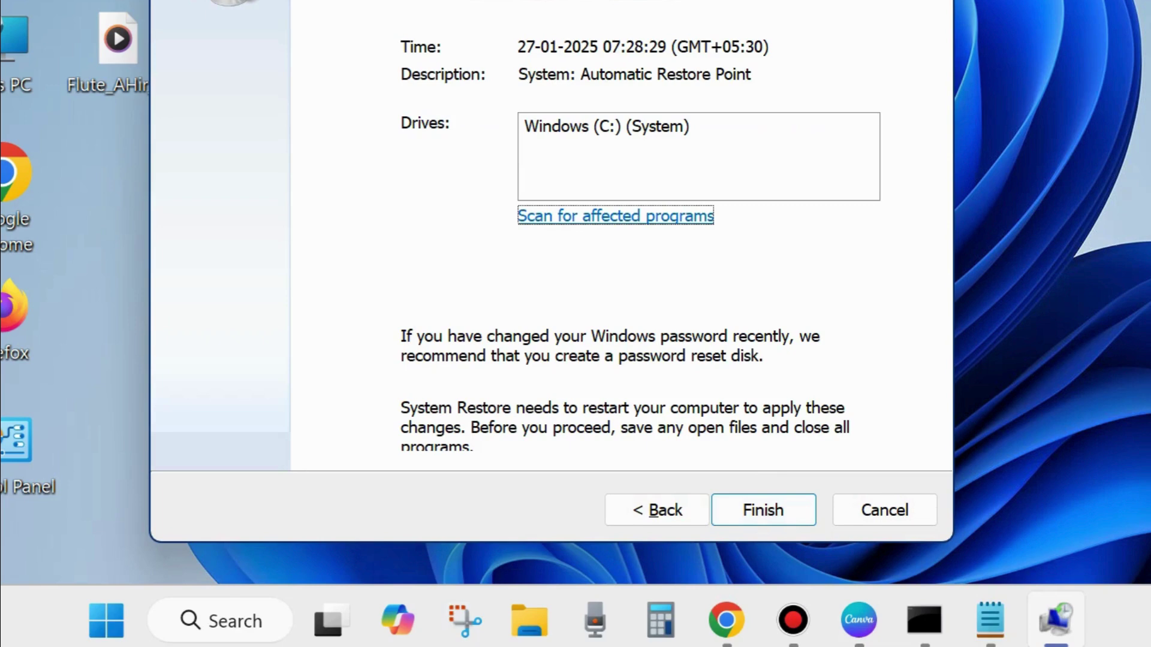
drag(637, 0, 660, 6)
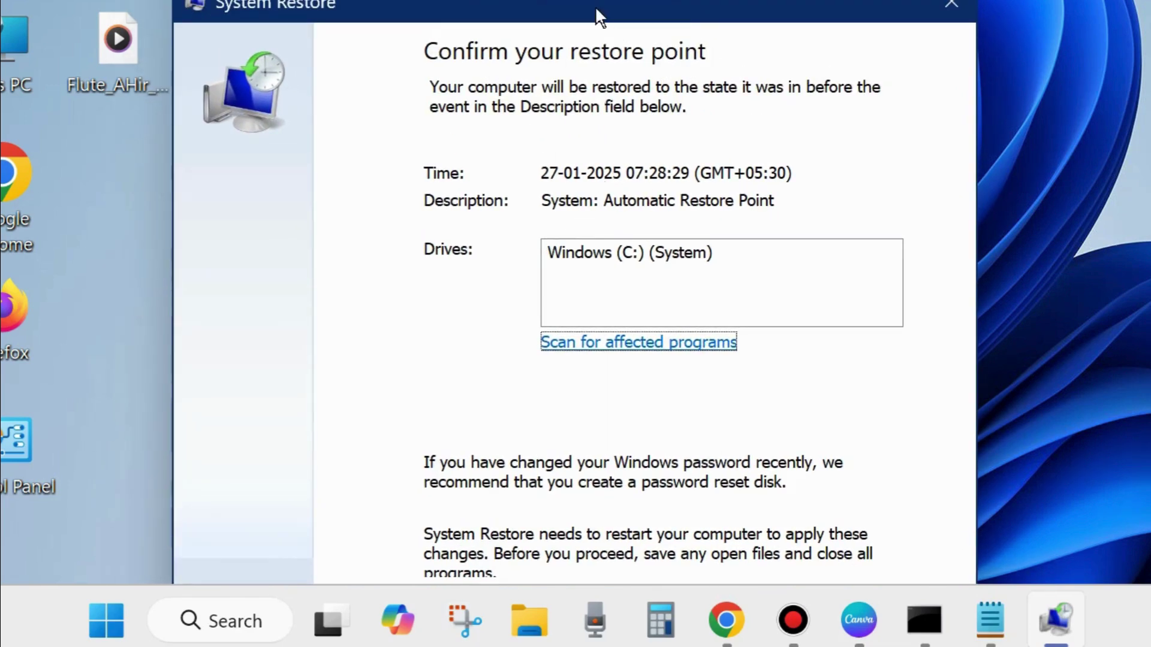
drag(599, 17, 595, 0)
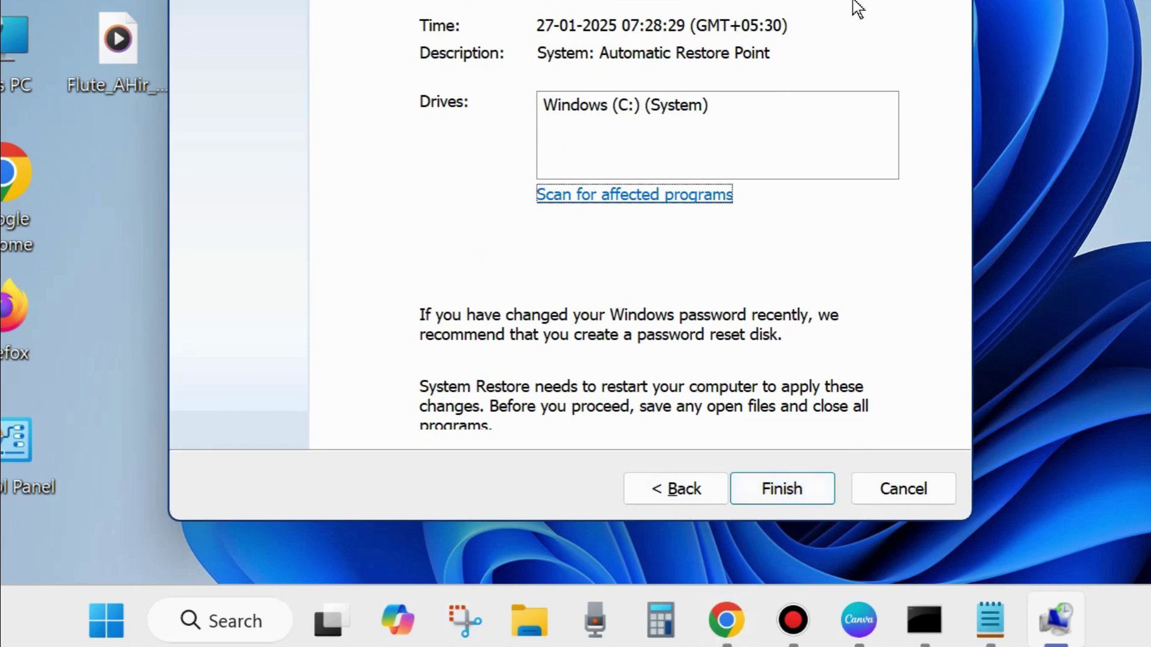
key(Escape)
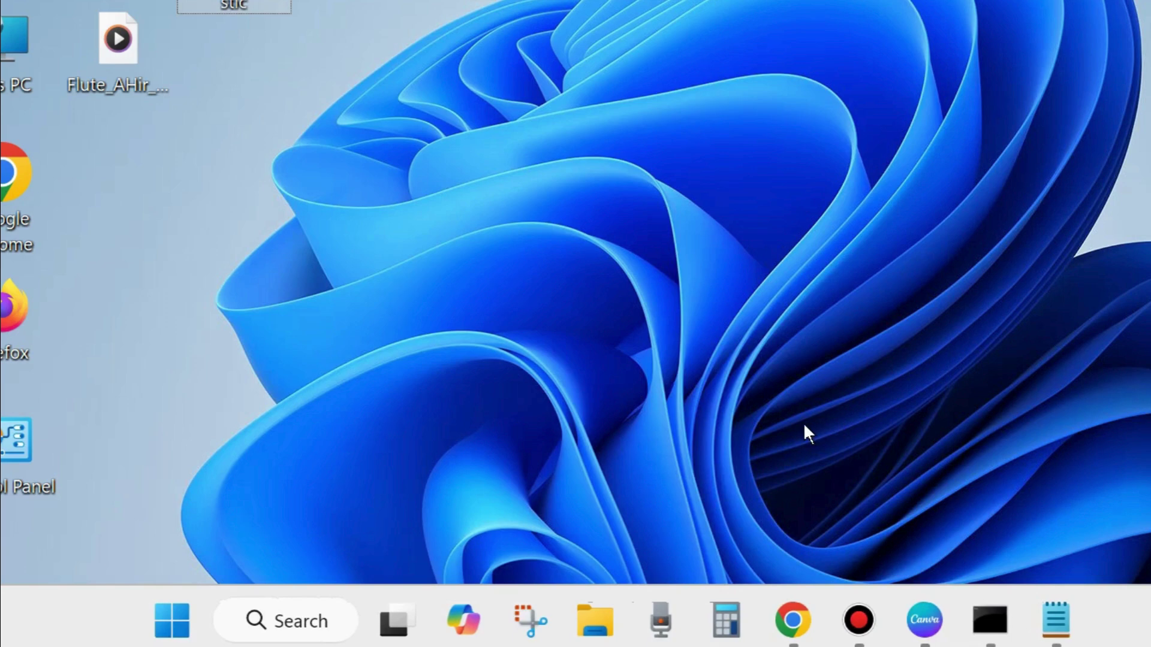
Open Settings and go to the Recovery page under System.
right_click(175, 624)
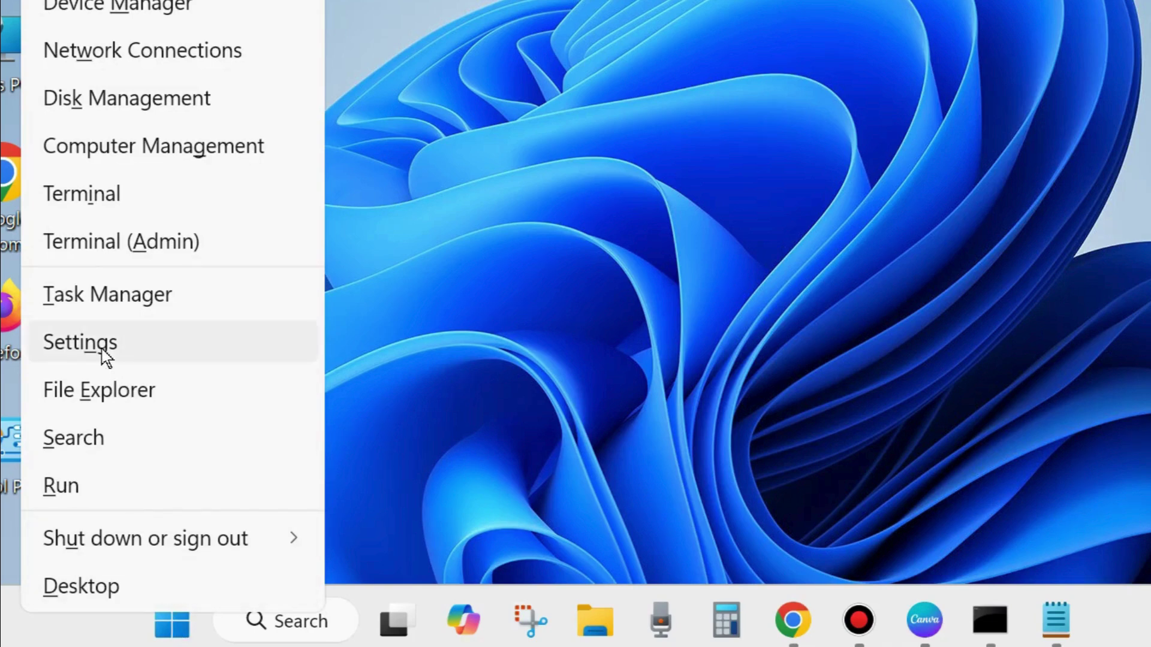
click(106, 357)
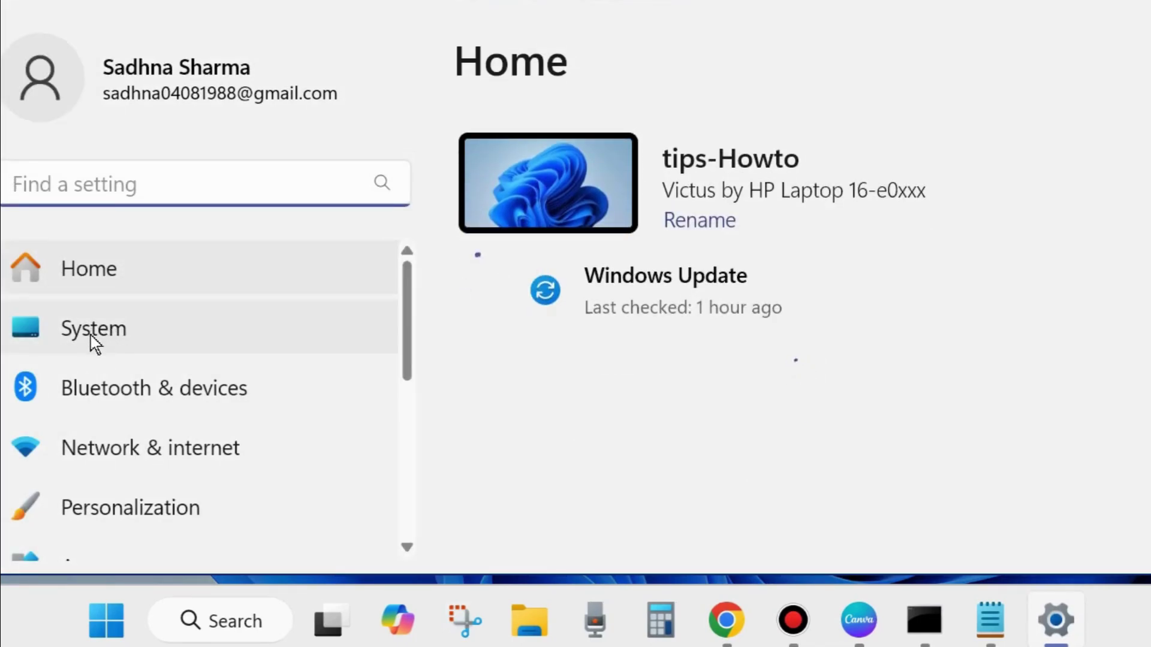
click(93, 339)
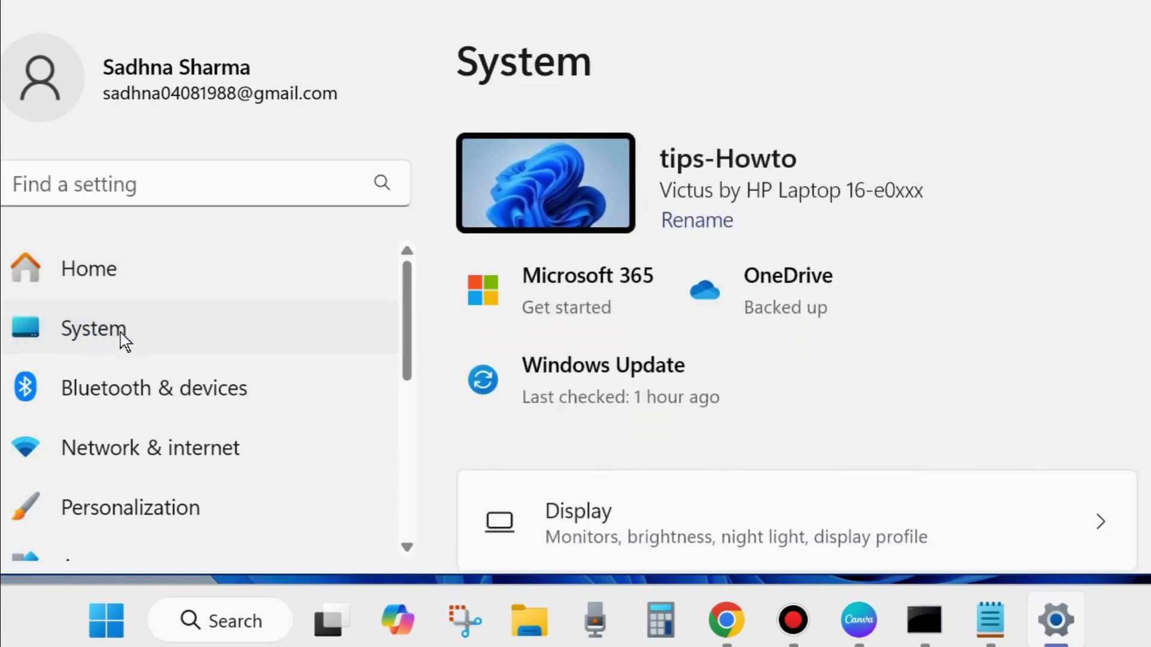
scroll(807, 407, down, 10)
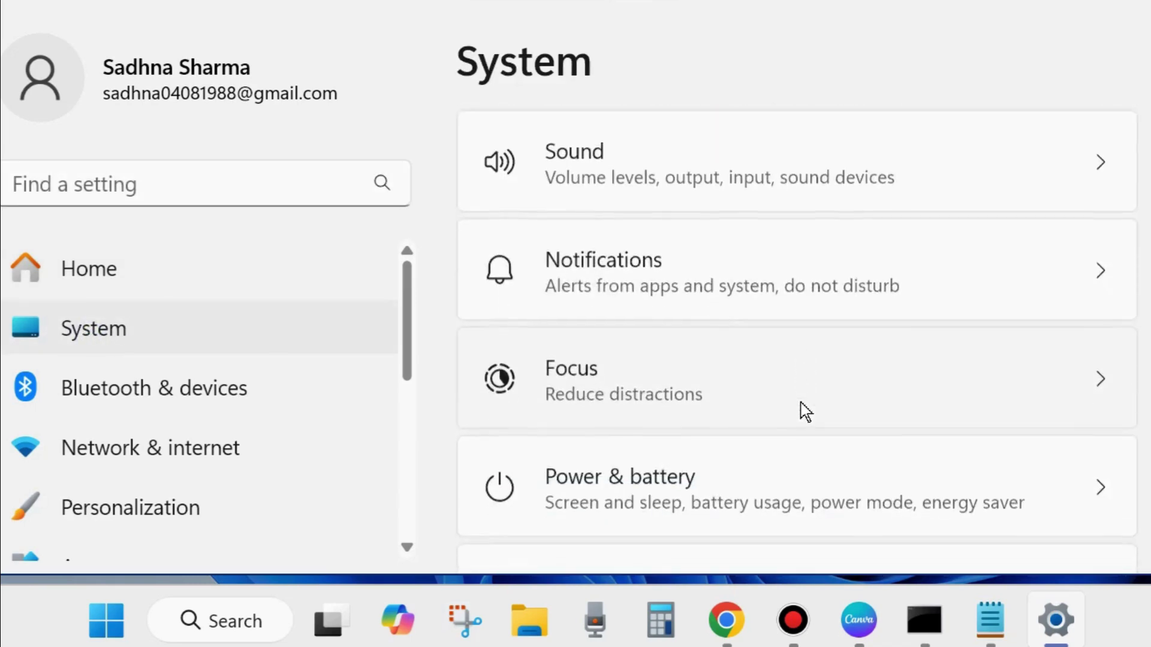
scroll(803, 411, down, 8)
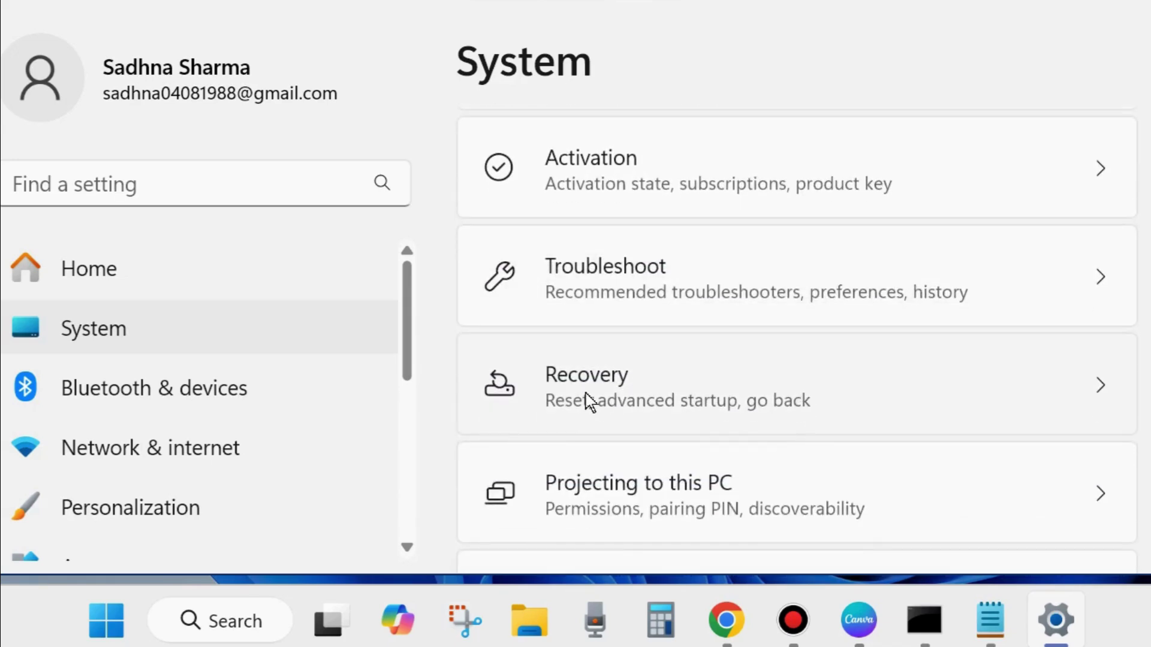
click(589, 401)
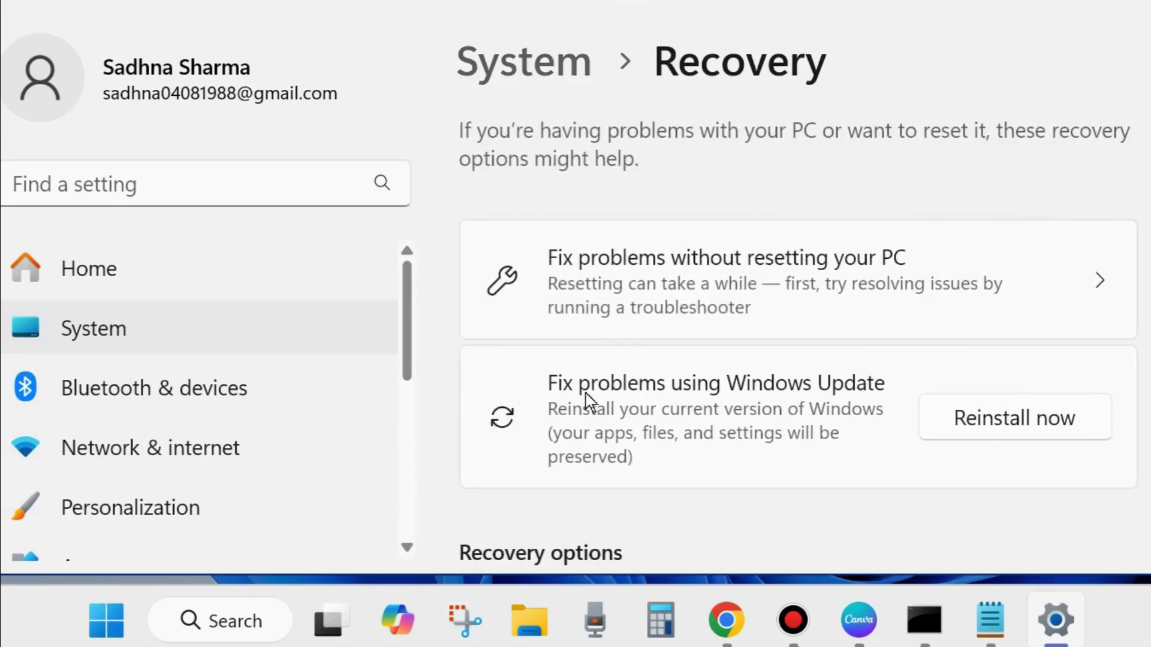
Start Reset this PC with the Keep my files option, review the Cloud download and Local reinstall choices, and cancel before closing Settings.
scroll(763, 411, down, 5)
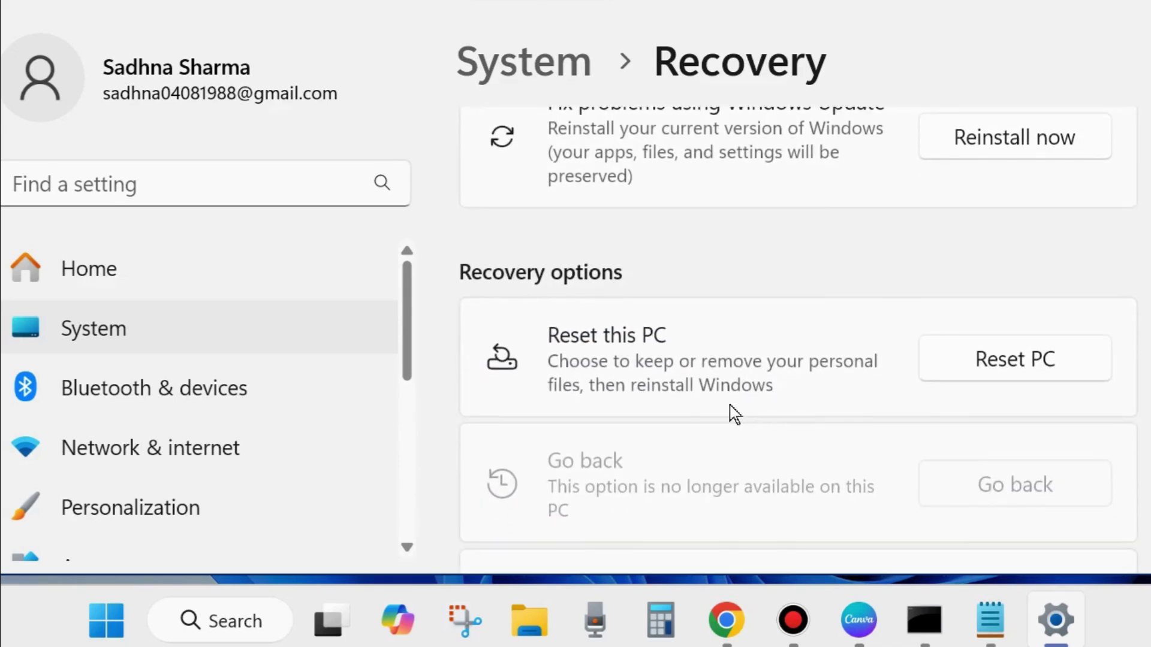
click(1006, 366)
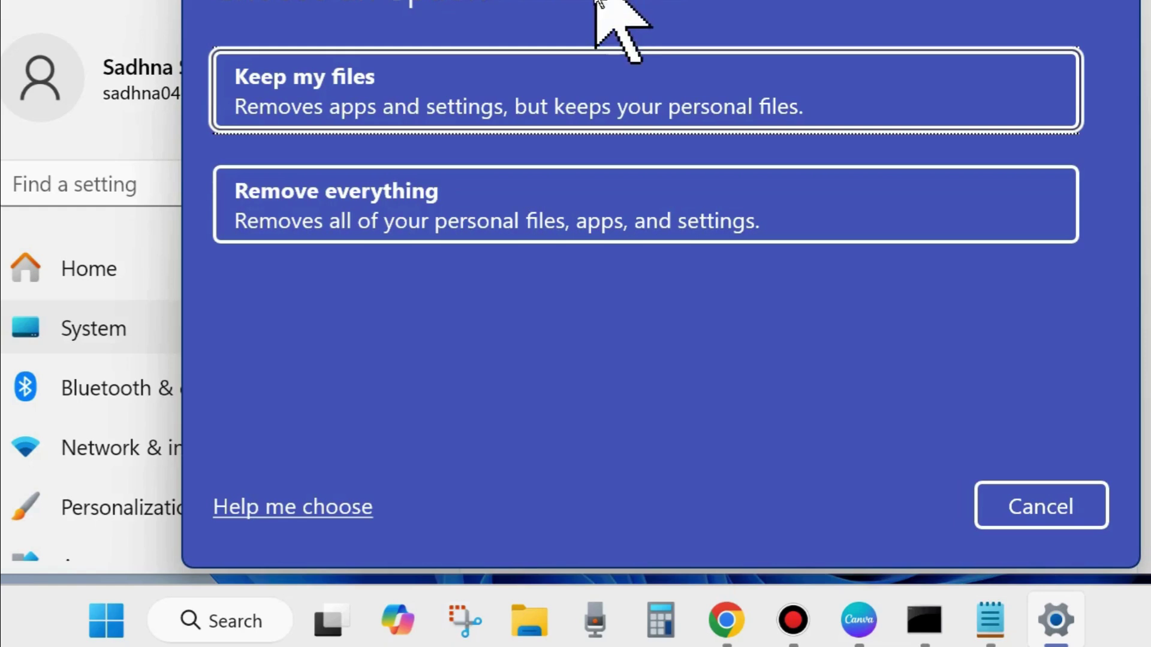
click(319, 95)
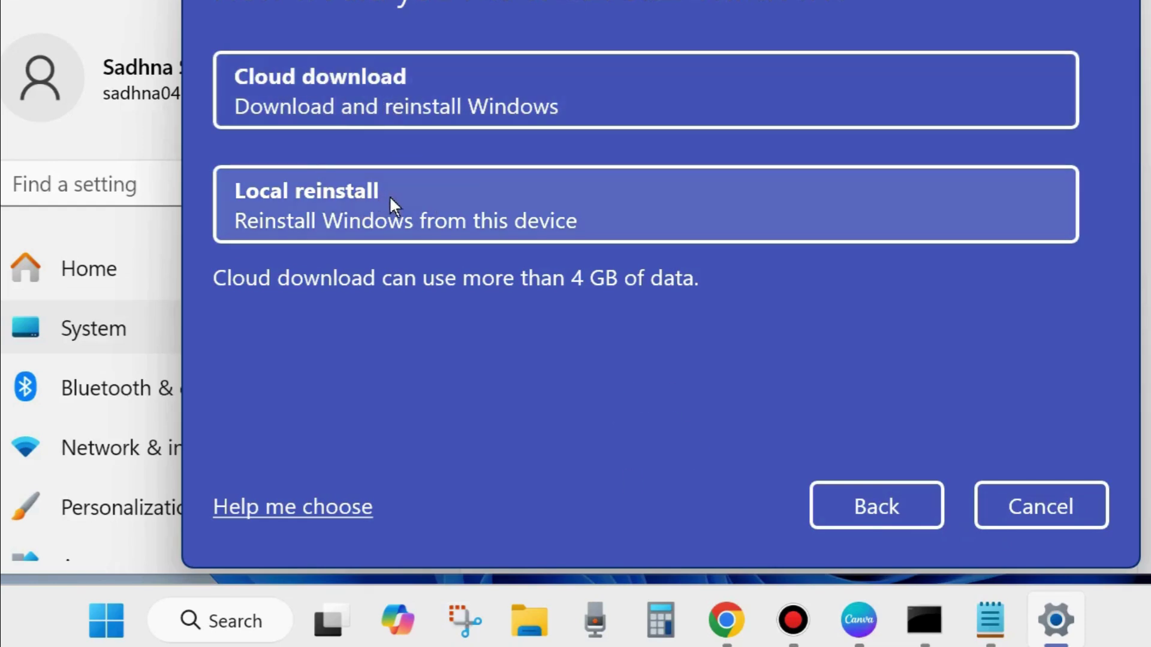
click(342, 214)
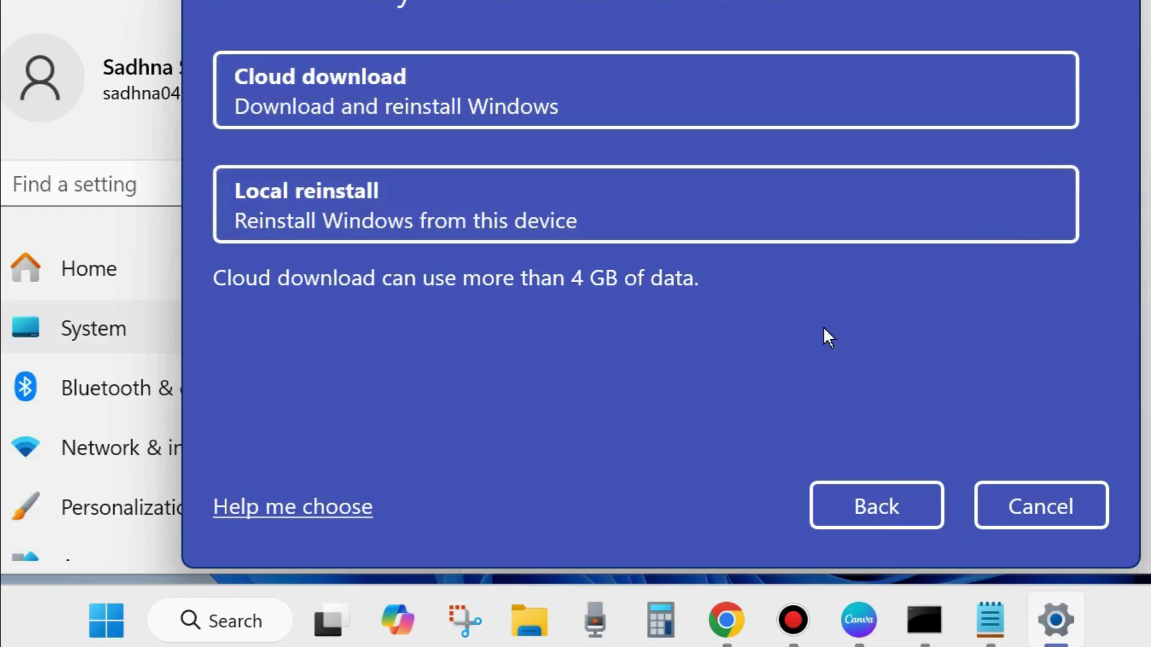
click(1053, 506)
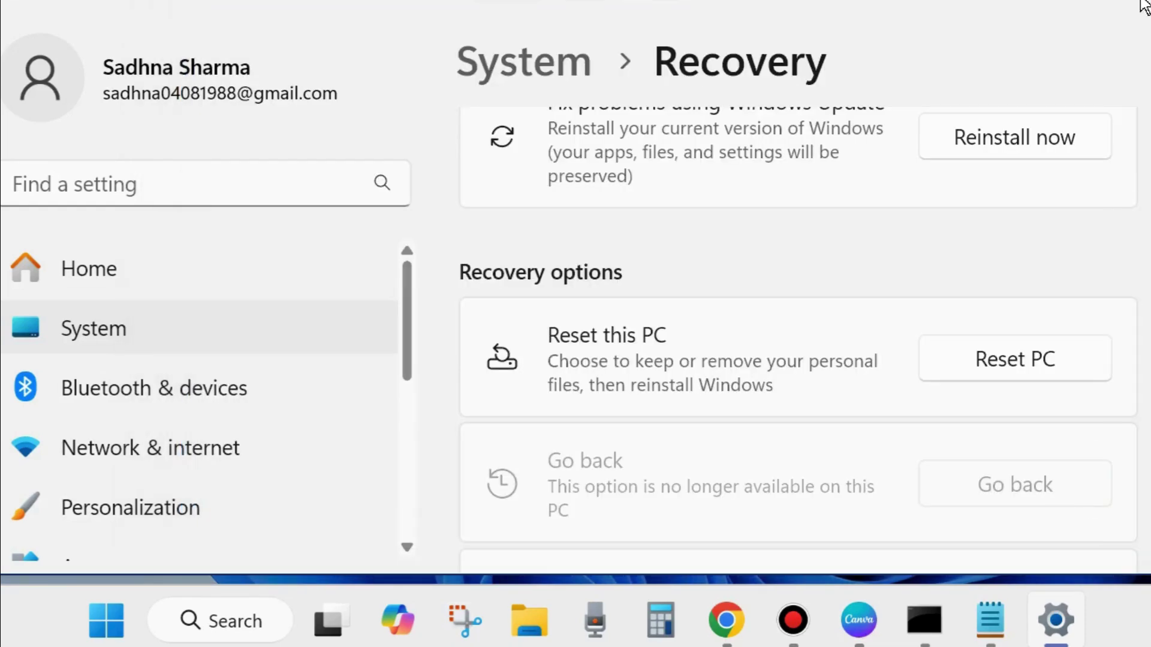
key(alt+F4)
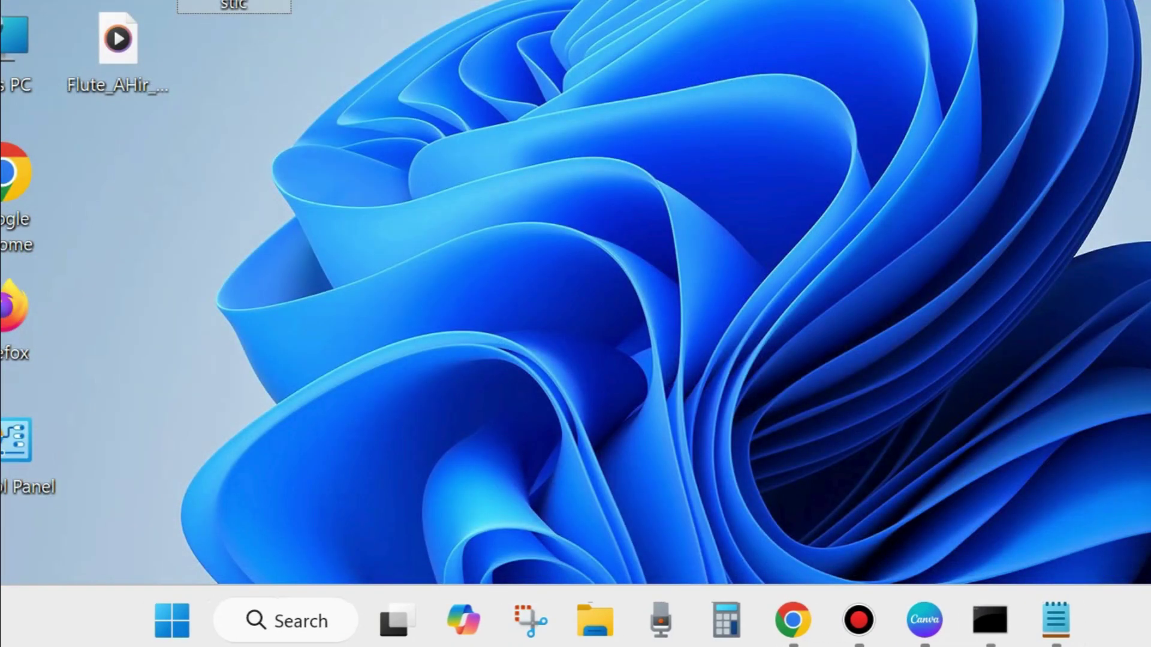